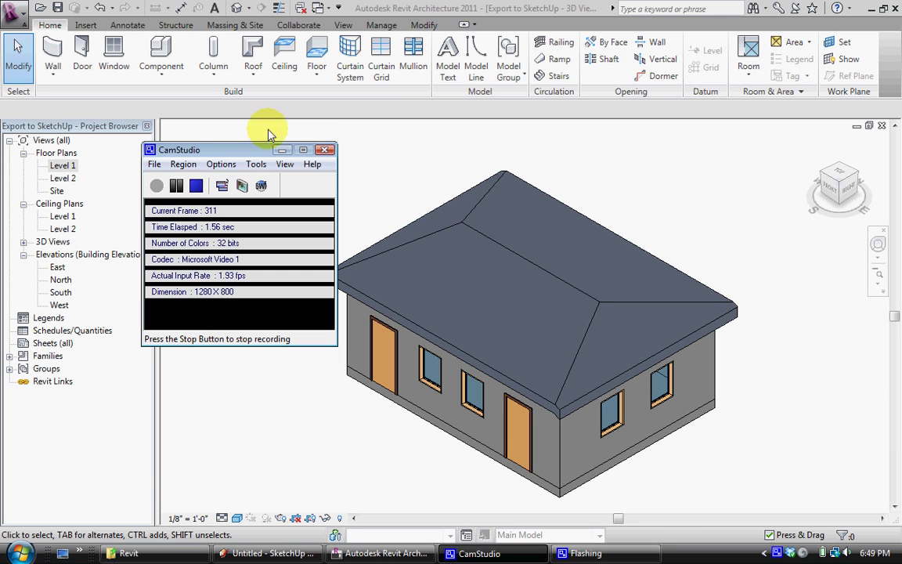
# Reposition and orbit the Revit 3D house view to a more frontal angle
pyautogui.click(279, 150)
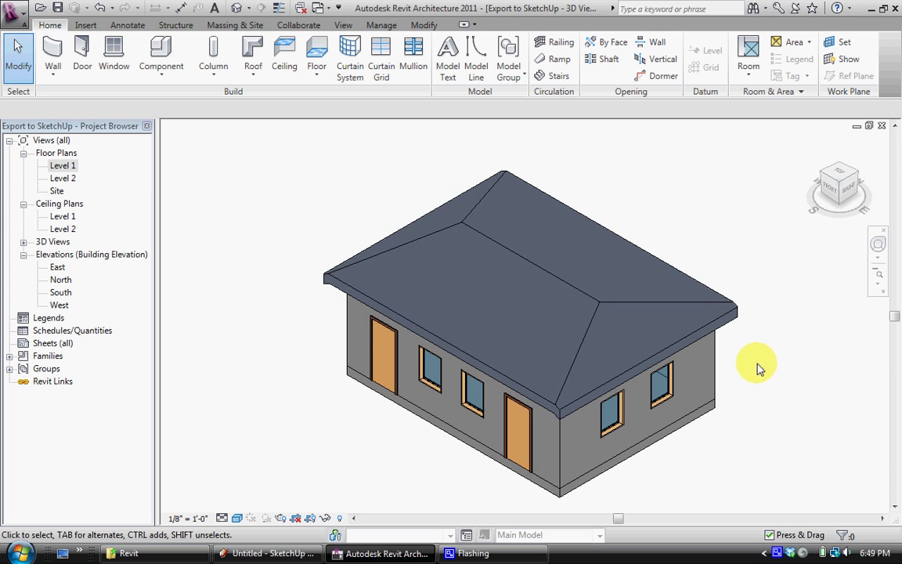
pyautogui.scroll(-2, 758, 368)
pyautogui.moveTo(758, 362); pyautogui.dragTo(740, 380, button='middle')
pyautogui.scroll(2, 669, 357)
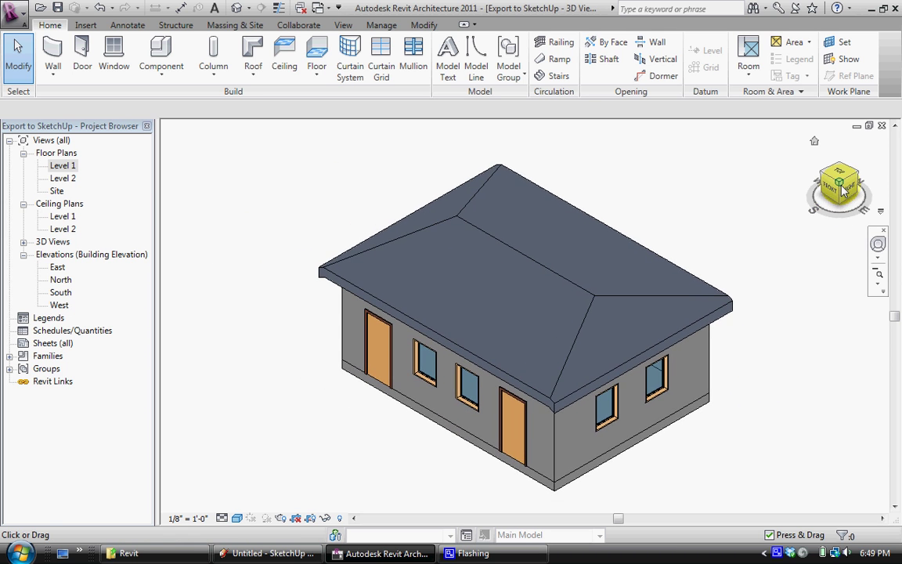
pyautogui.moveTo(843, 190)
pyautogui.mouseDown()
pyautogui.moveTo(861, 163)
pyautogui.moveTo(863, 172)
pyautogui.moveTo(825, 165)
pyautogui.moveTo(814, 173)
pyautogui.moveTo(805, 165)
pyautogui.moveTo(788, 177)
pyautogui.moveTo(868, 166)
pyautogui.moveTo(166, 141)
pyautogui.moveTo(167, 130)
pyautogui.moveTo(843, 188)
pyautogui.moveTo(825, 187)
pyautogui.moveTo(814, 201)
pyautogui.mouseUp()
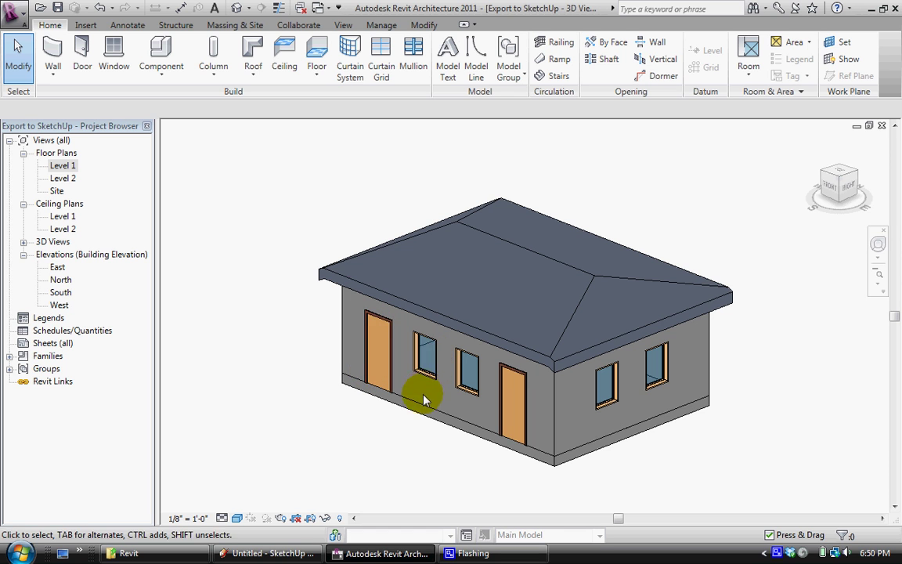
pyautogui.moveTo(825, 186)
pyautogui.mouseDown()
pyautogui.moveTo(825, 171)
pyautogui.moveTo(880, 131)
pyautogui.moveTo(885, 147)
pyautogui.moveTo(852, 221)
pyautogui.mouseUp()
pyautogui.moveTo(588, 387)
pyautogui.mouseDown(button='middle')
pyautogui.moveTo(602, 316)
pyautogui.moveTo(589, 346)
pyautogui.mouseUp(button='middle')
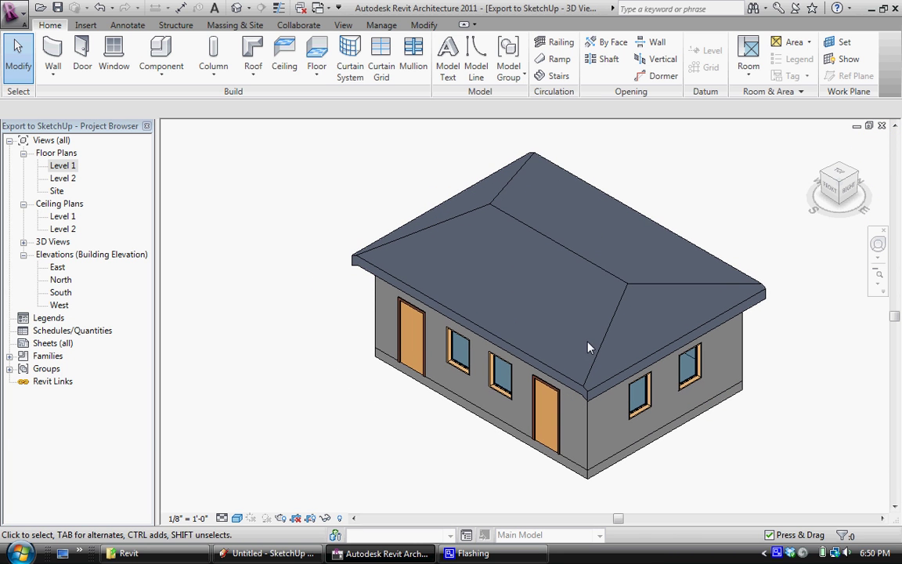
# Bring up the DWG export dialog for the current 3D view and review its DWG Properties
pyautogui.click(13, 16)
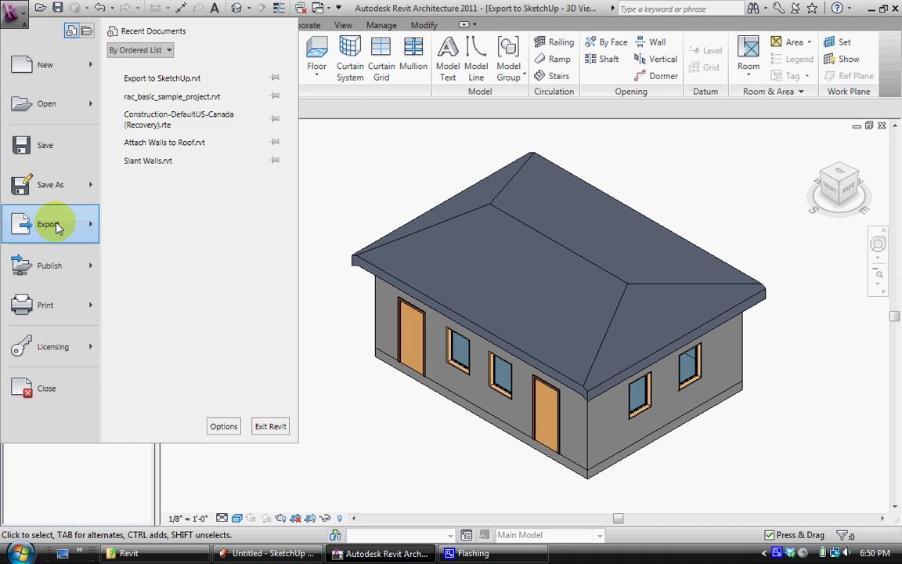
pyautogui.moveTo(59, 226)
pyautogui.moveTo(252, 71)
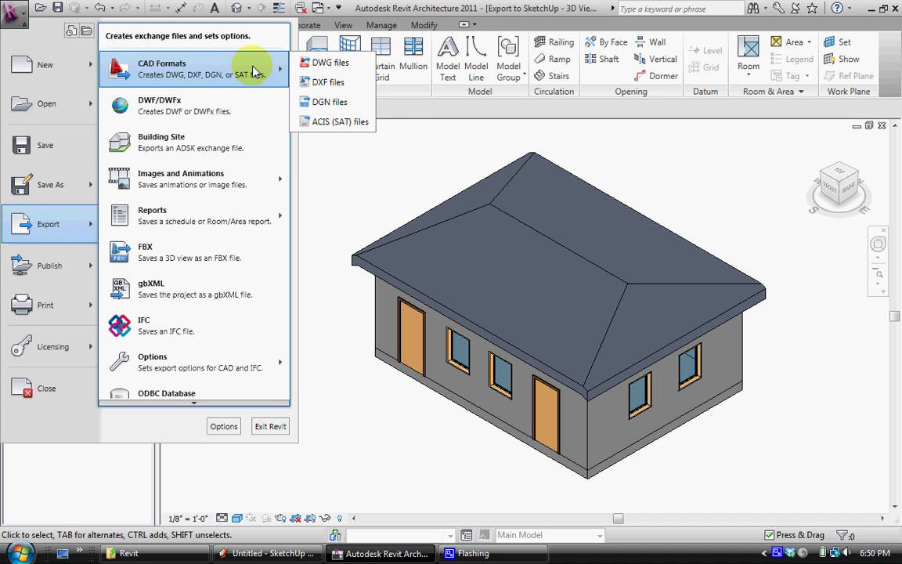
pyautogui.click(317, 62)
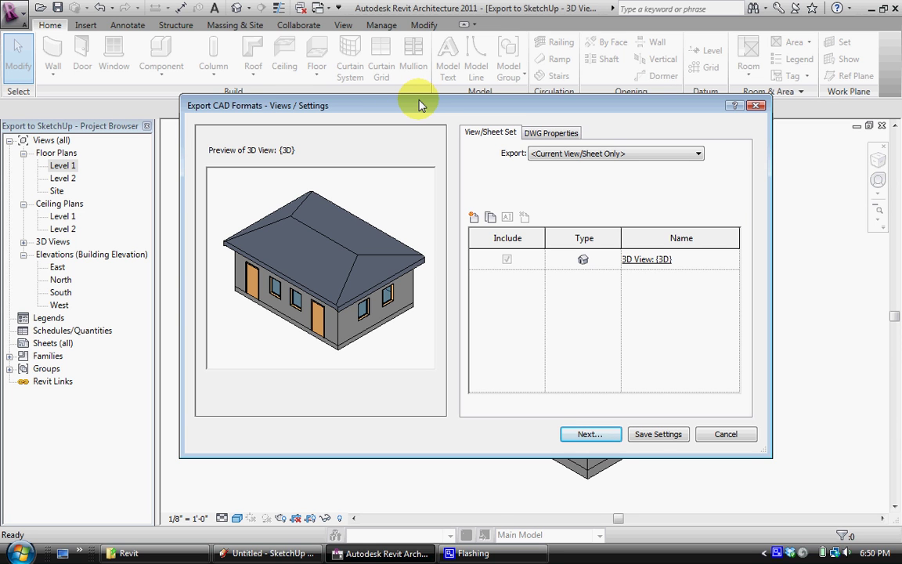
pyautogui.moveTo(419, 104); pyautogui.dragTo(393, 101)
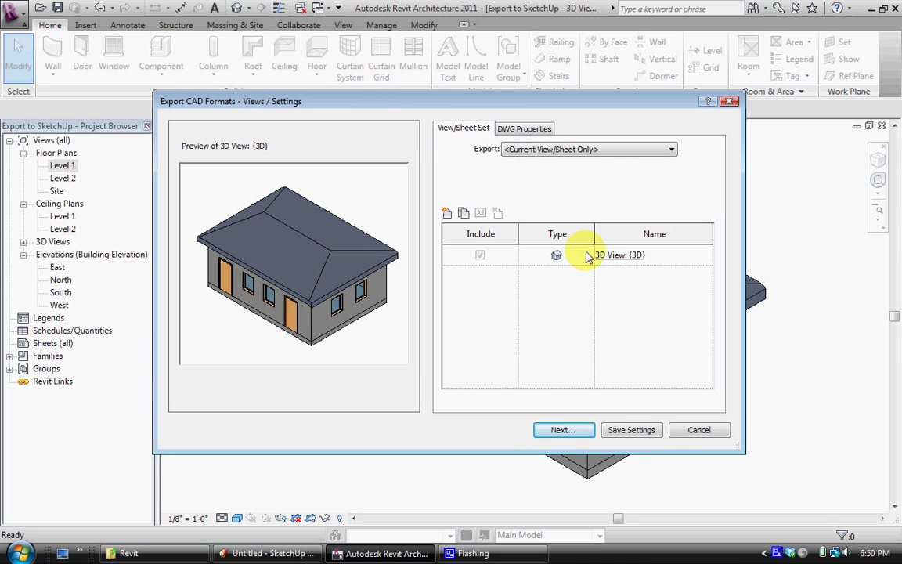
pyautogui.click(522, 129)
pyautogui.click(463, 127)
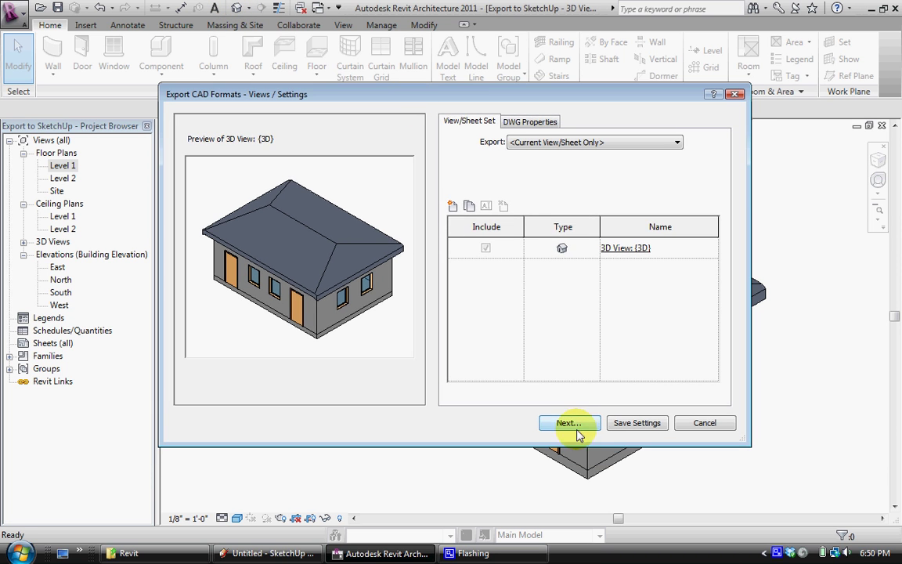
# Save the export as AutoCAD 2007 DWG, overwriting ExporttoSketchUp-3DView-{3D}
pyautogui.click(571, 424)
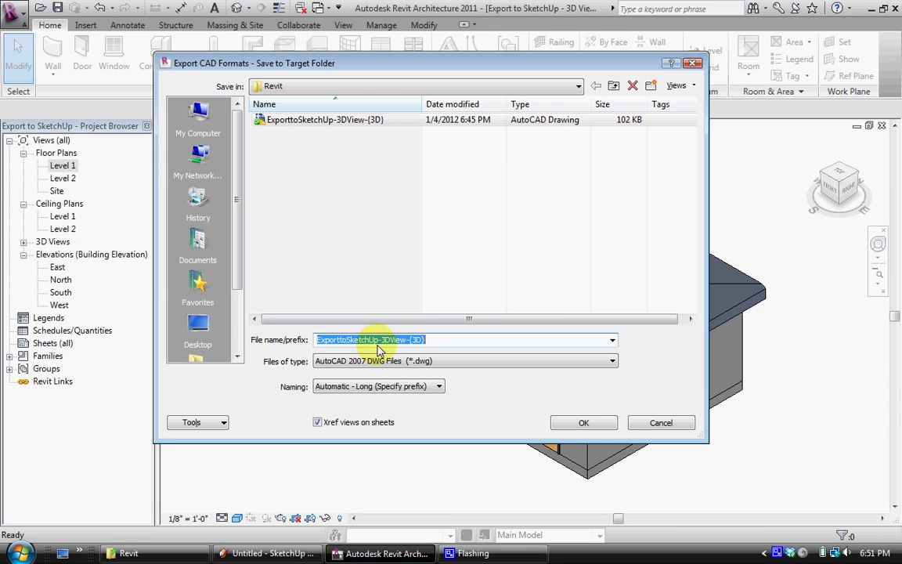
pyautogui.click(394, 368)
pyautogui.click(389, 371)
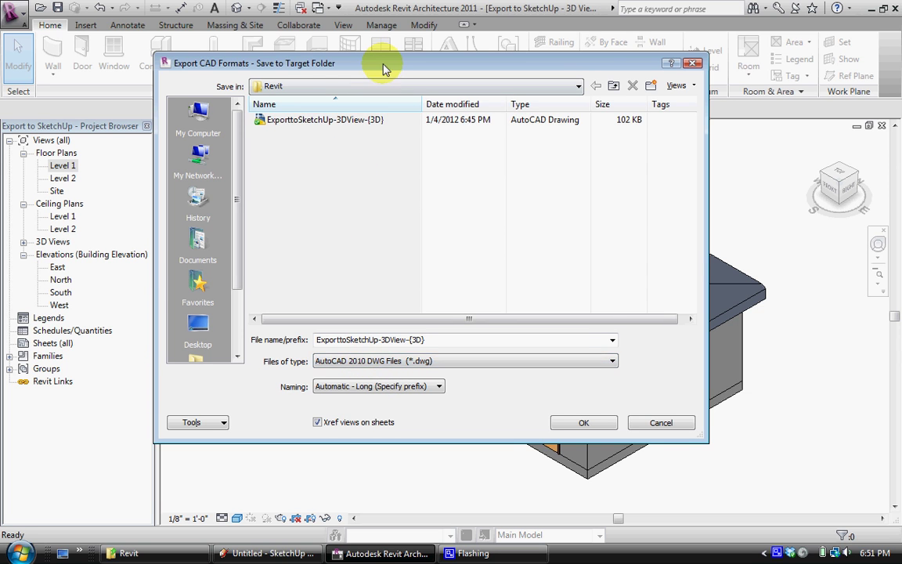
pyautogui.moveTo(374, 64); pyautogui.dragTo(375, 42)
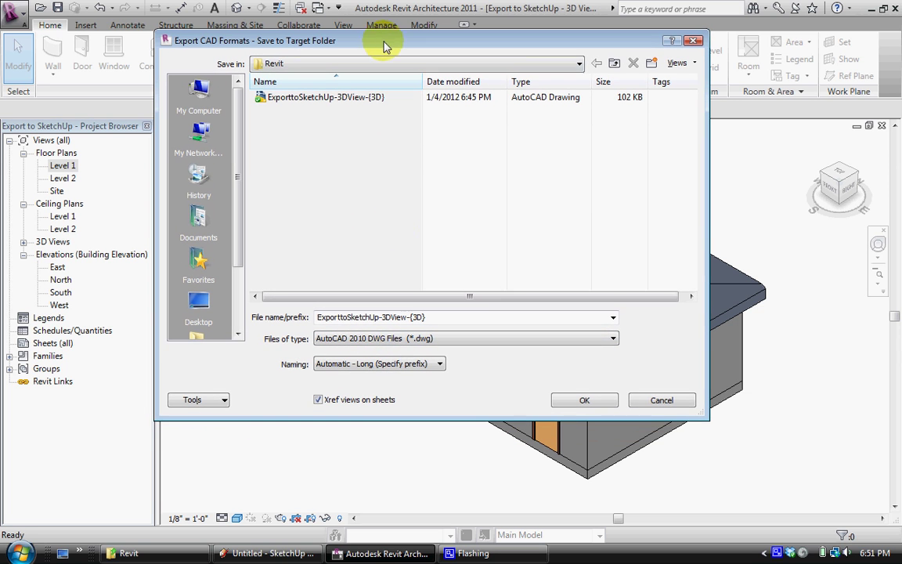
pyautogui.click(382, 342)
pyautogui.click(382, 360)
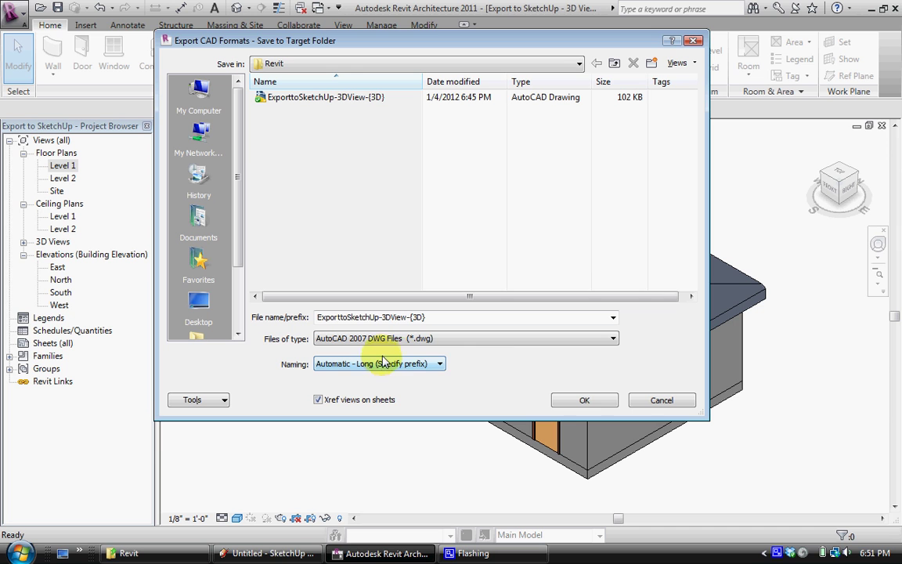
pyautogui.click(584, 401)
pyautogui.click(515, 314)
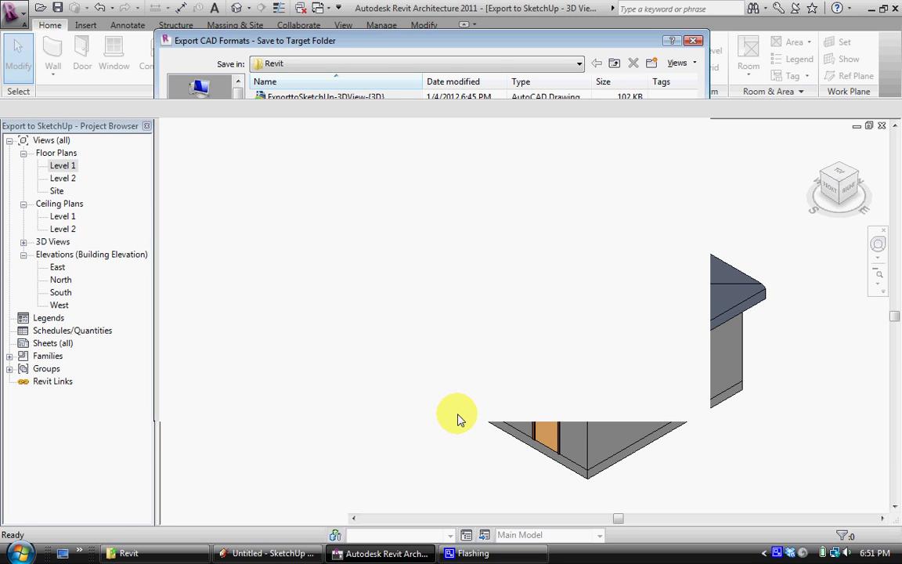
# Switch to SketchUp and orbit the empty scene beside the figure
pyautogui.click(270, 552)
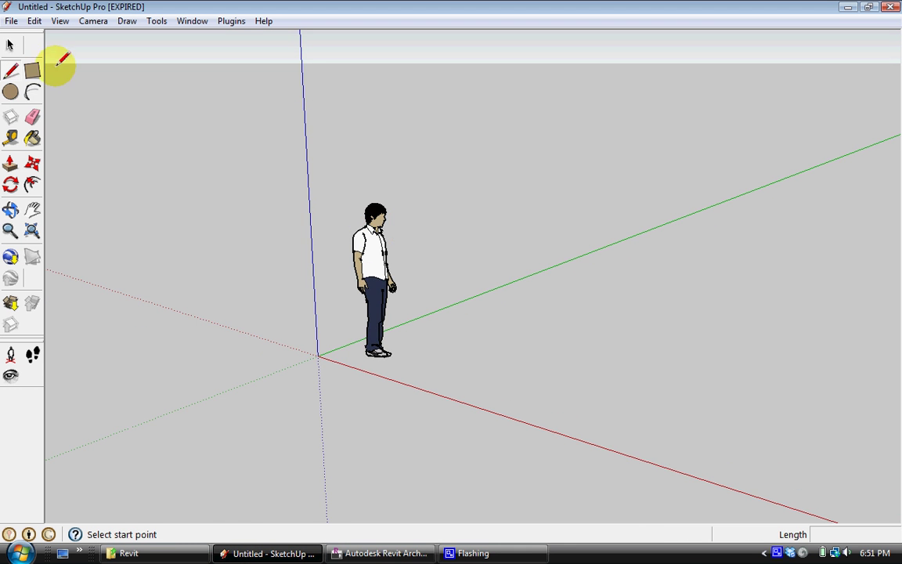
pyautogui.scroll(-2, 429, 308)
pyautogui.moveTo(429, 307)
pyautogui.mouseDown(button='middle')
pyautogui.moveTo(350, 293)
pyautogui.moveTo(519, 330)
pyautogui.moveTo(463, 334)
pyautogui.moveTo(457, 310)
pyautogui.mouseUp(button='middle')
pyautogui.press('l')
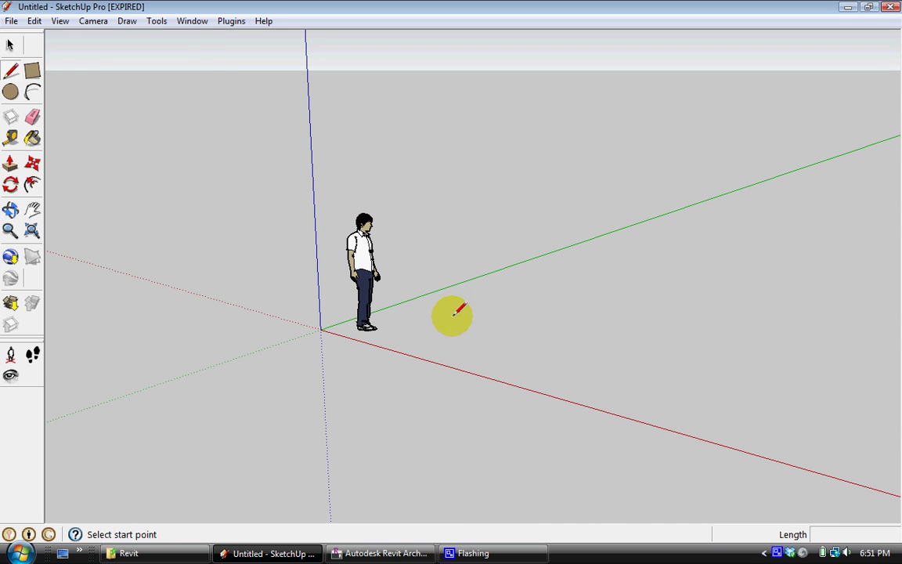
# Import the ExporttoSketchUp-3DView-{3D} DWG and close the Import Results summary
pyautogui.click(11, 20)
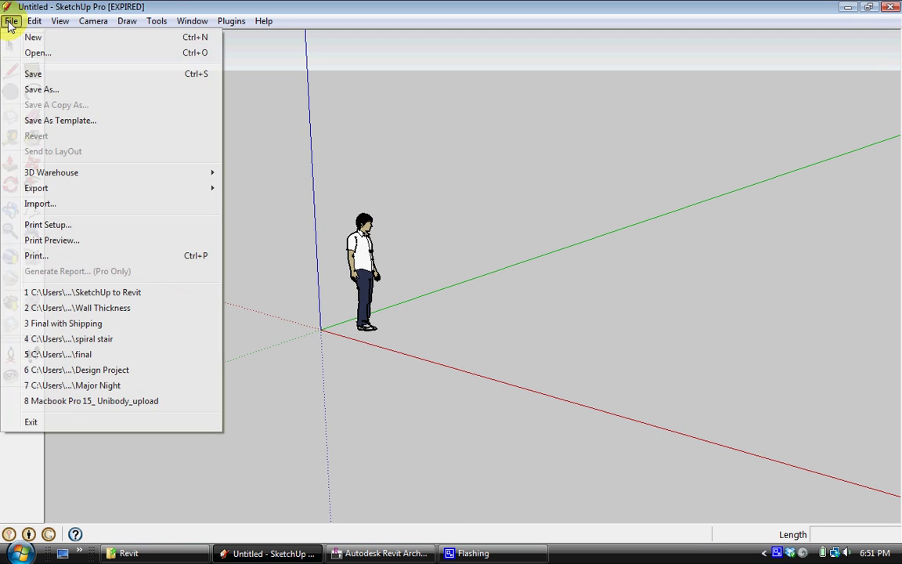
pyautogui.click(106, 206)
pyautogui.doubleClick(423, 155)
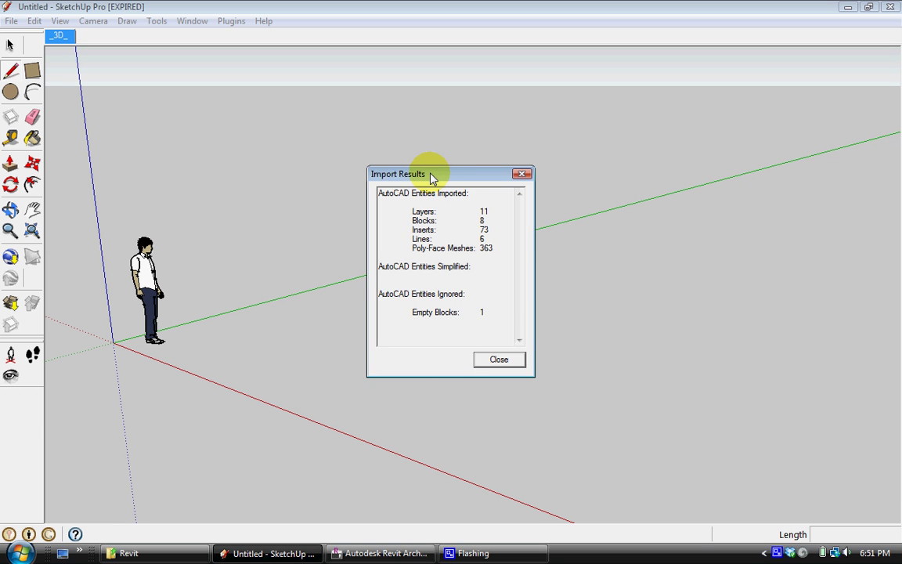
pyautogui.moveTo(432, 177); pyautogui.dragTo(410, 158)
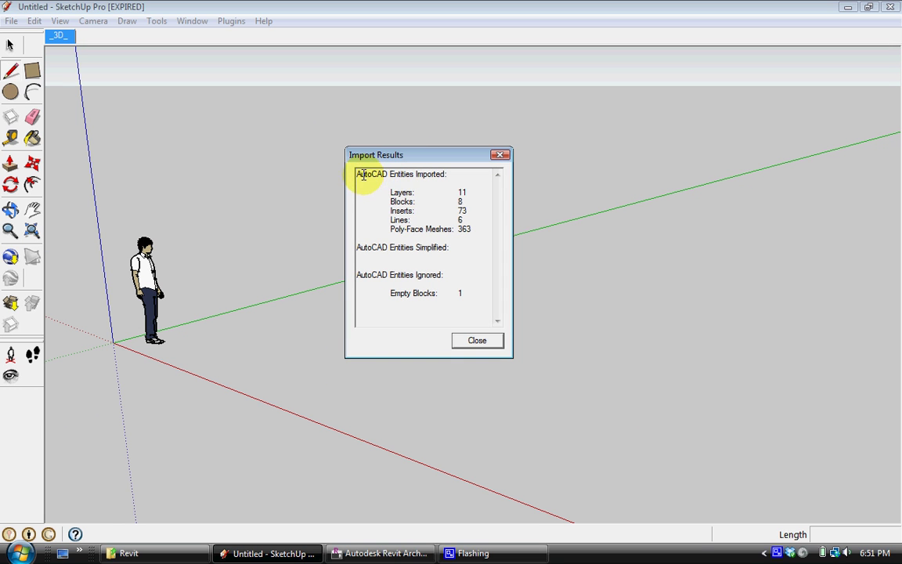
pyautogui.moveTo(385, 192); pyautogui.dragTo(465, 228)
pyautogui.click(465, 229)
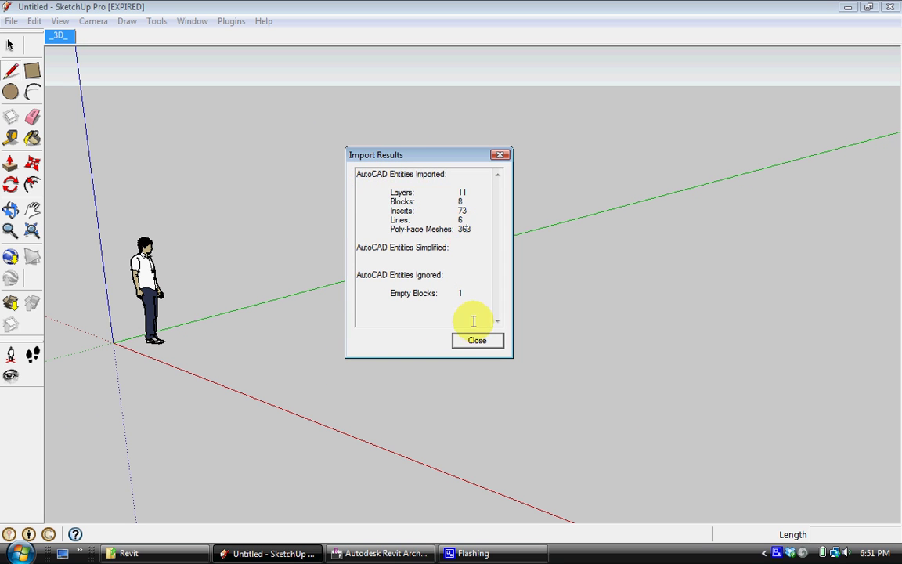
pyautogui.click(477, 340)
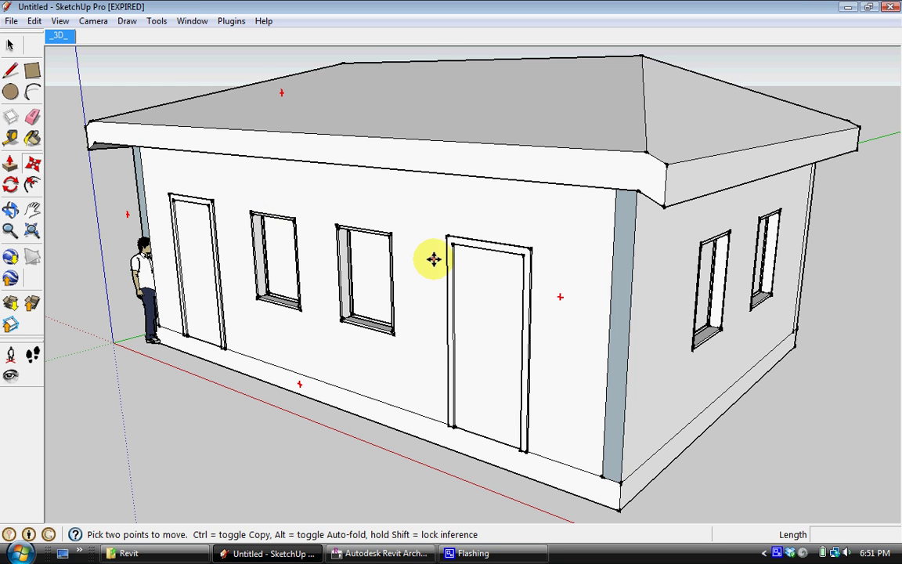
# Select the person figure and move it to the left of the house
pyautogui.scroll(3, 433, 246)
pyautogui.scroll(-3, 433, 238)
pyautogui.moveTo(397, 250); pyautogui.dragTo(390, 348, button='middle')
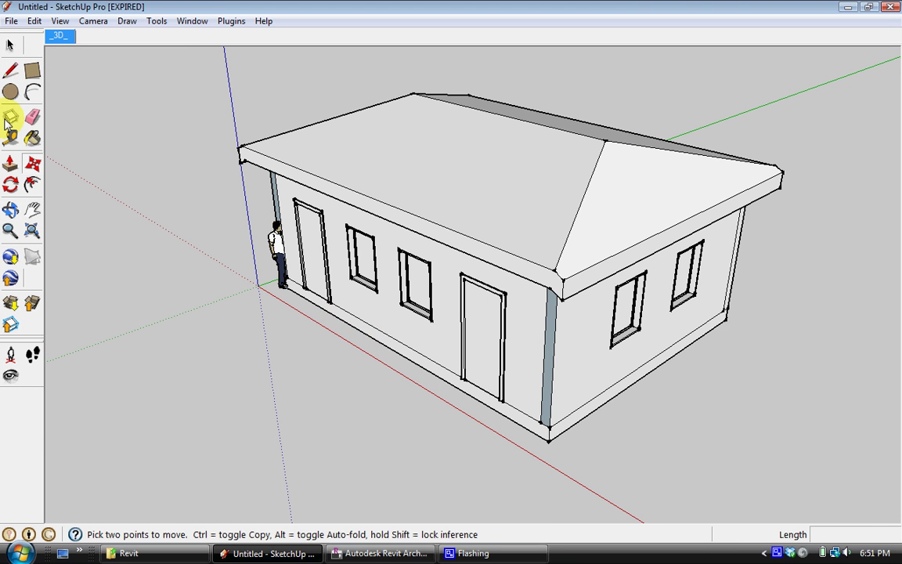
pyautogui.click(10, 45)
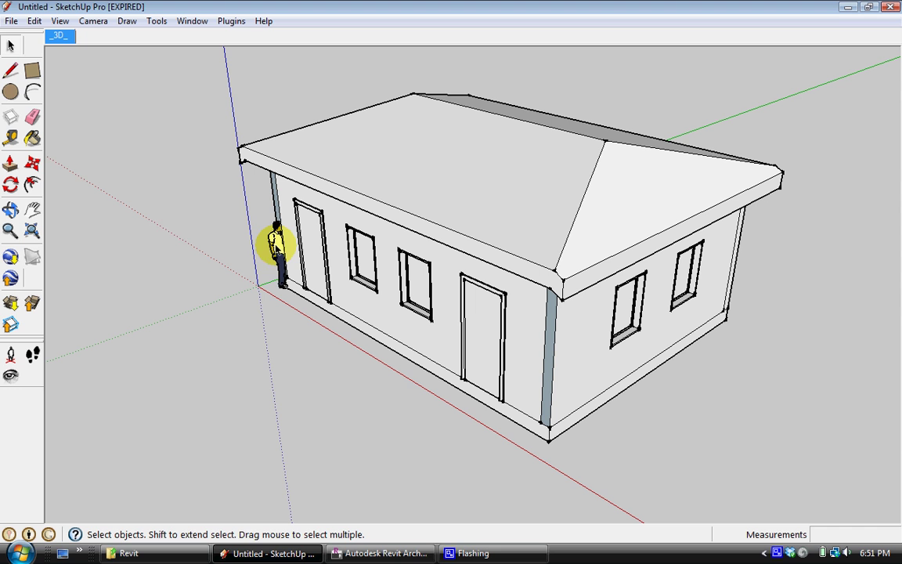
pyautogui.click(276, 245)
pyautogui.click(34, 164)
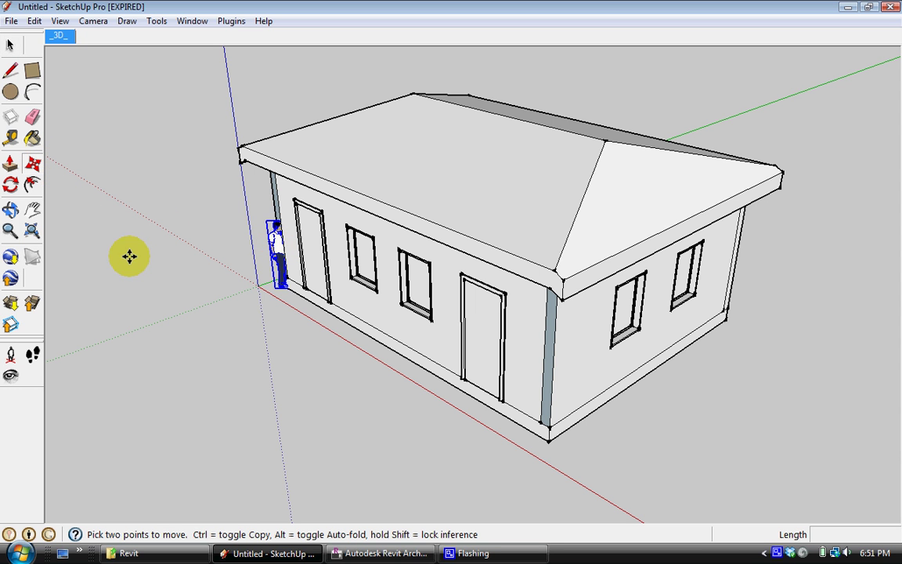
pyautogui.click(263, 340)
pyautogui.click(180, 378)
# Orbit and zoom around the imported house to inspect it
pyautogui.moveTo(505, 379); pyautogui.dragTo(605, 302, button='middle')
pyautogui.scroll(5, 627, 304)
pyautogui.moveTo(676, 306); pyautogui.dragTo(541, 332, button='middle')
pyautogui.scroll(-5, 549, 313)
pyautogui.scroll(-1, 519, 246)
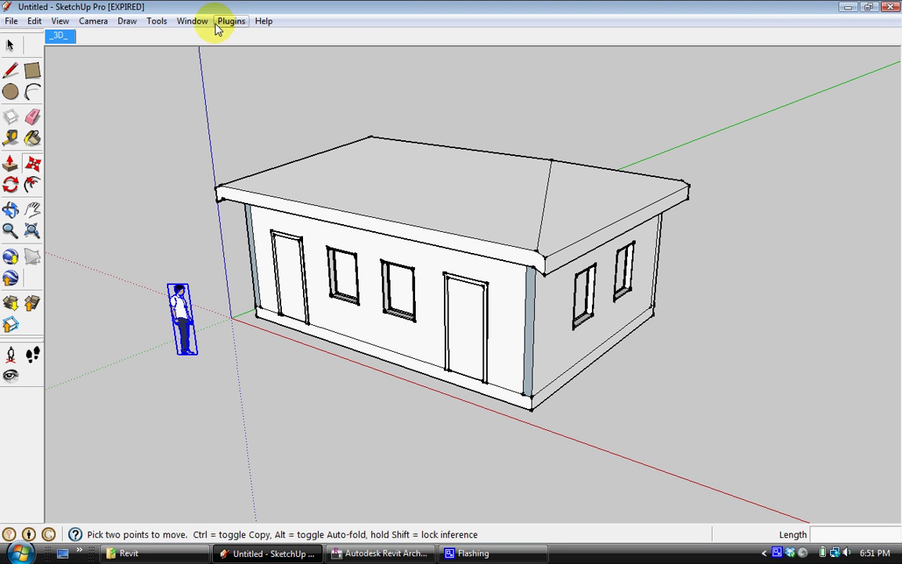
# Open the Layers panel and place it beside the model
pyautogui.click(153, 22)
pyautogui.moveTo(188, 23)
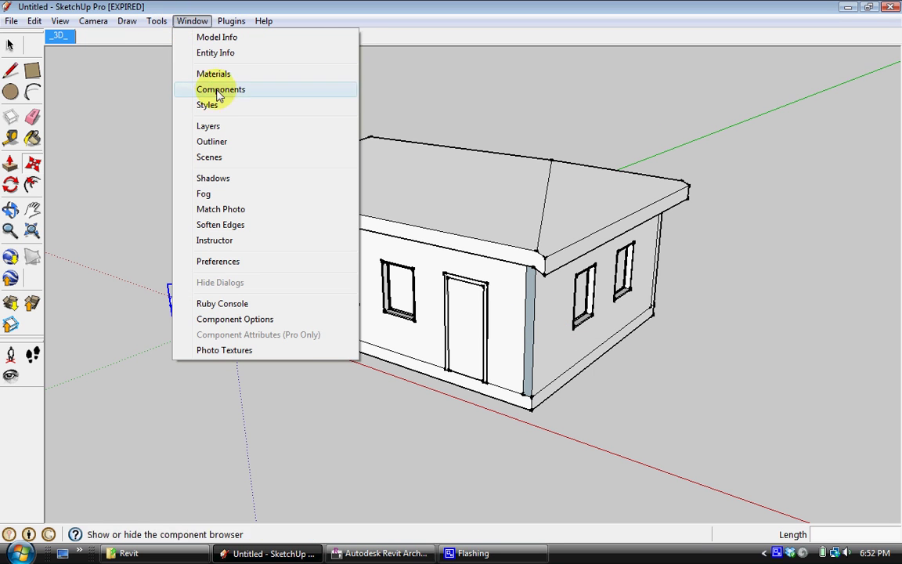
pyautogui.click(212, 127)
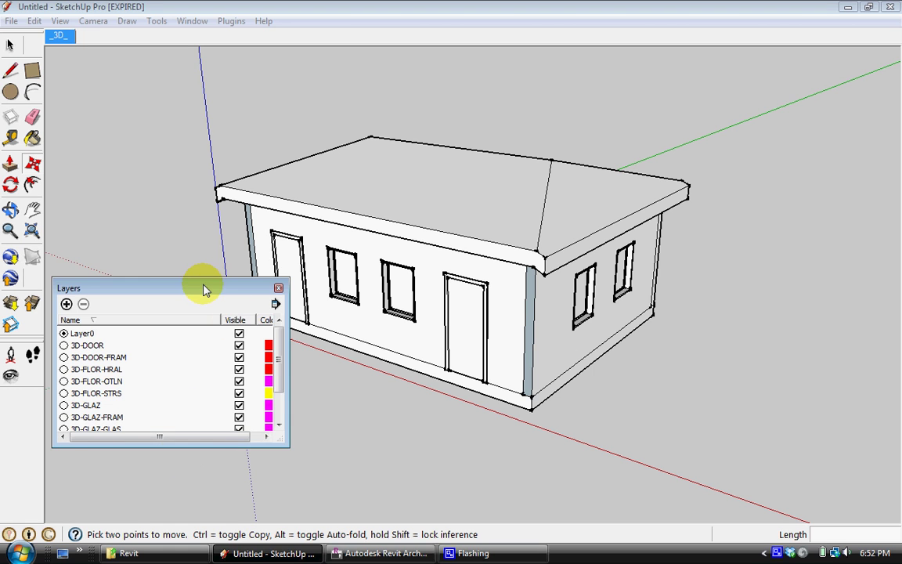
pyautogui.moveTo(204, 290); pyautogui.dragTo(197, 238)
pyautogui.scroll(-2, 269, 305)
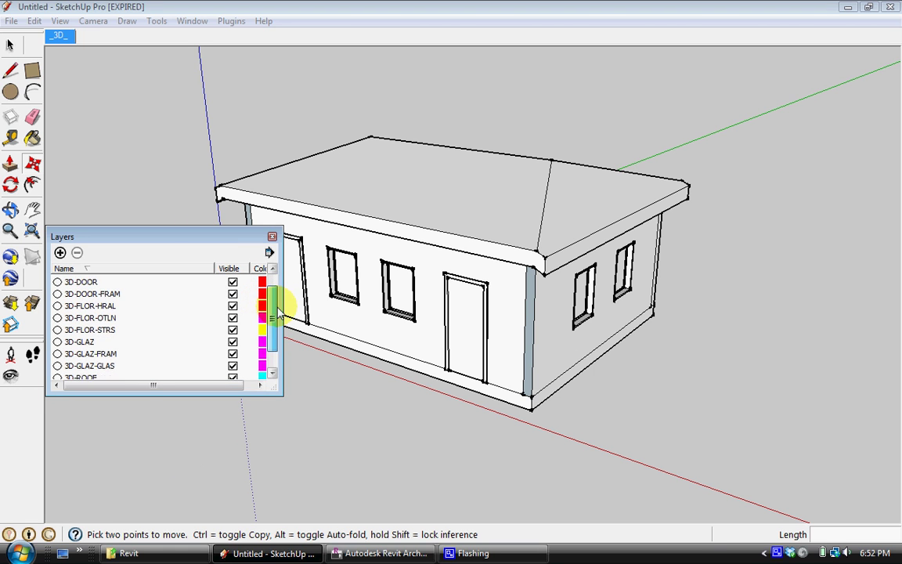
pyautogui.click(117, 353)
pyautogui.click(124, 342)
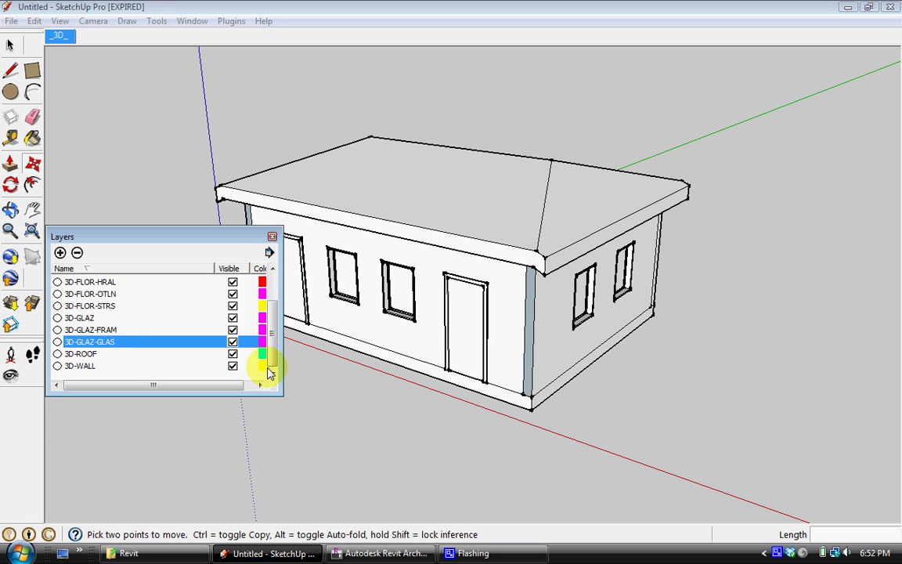
pyautogui.moveTo(278, 348); pyautogui.dragTo(270, 308)
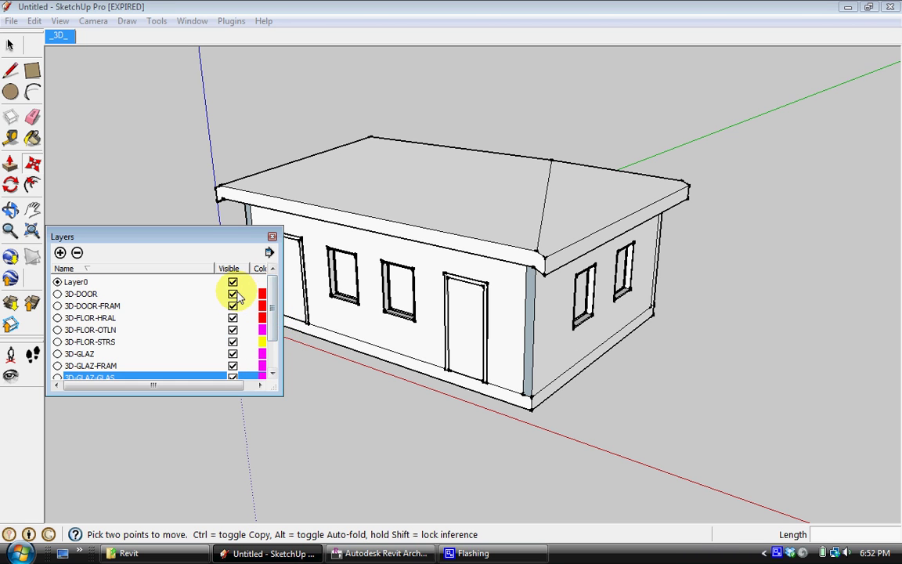
# Hide all 3D-DOOR, 3D-FLOR, 3D-GLAZ layers and 3D-ROOF, leaving only 3D-WALL visible
pyautogui.click(234, 295)
pyautogui.click(238, 307)
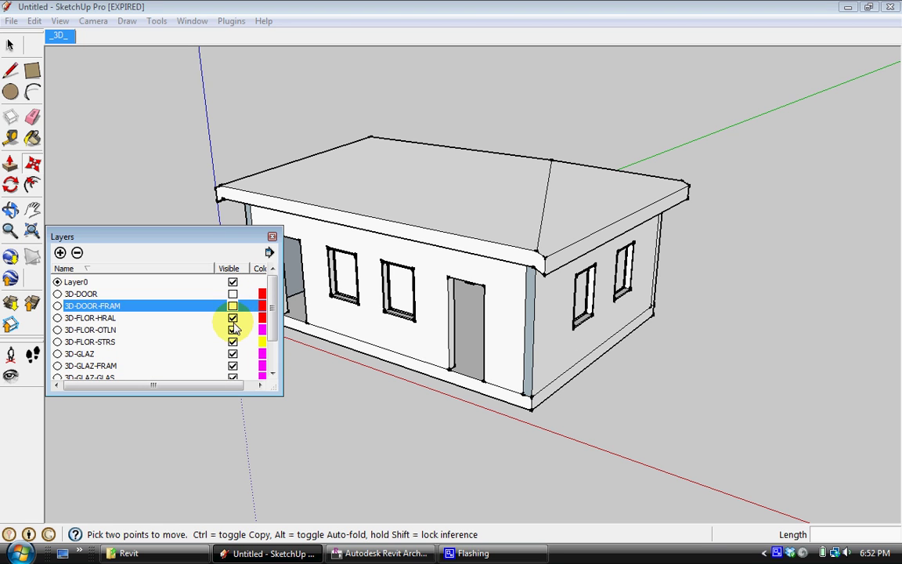
pyautogui.click(232, 318)
pyautogui.click(232, 330)
pyautogui.click(233, 343)
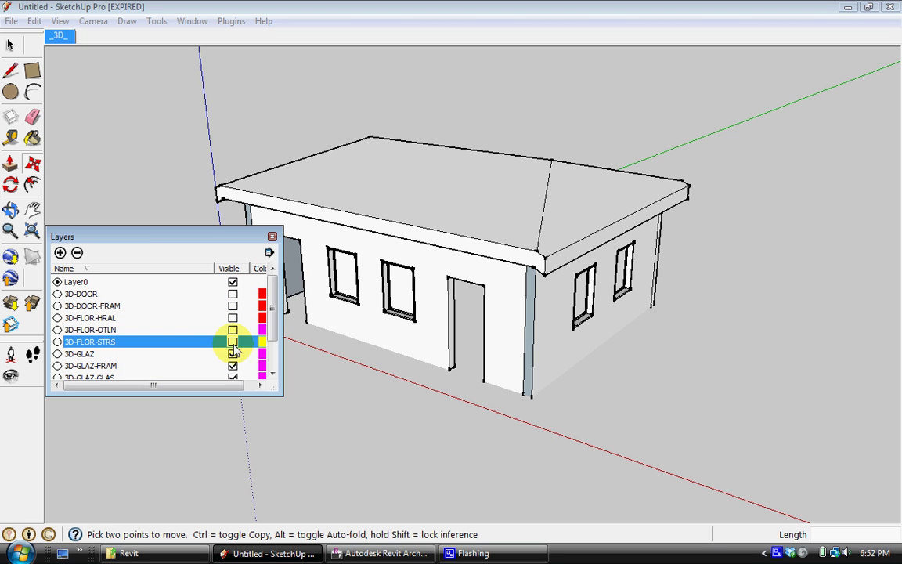
pyautogui.click(232, 354)
pyautogui.scroll(-1, 278, 344)
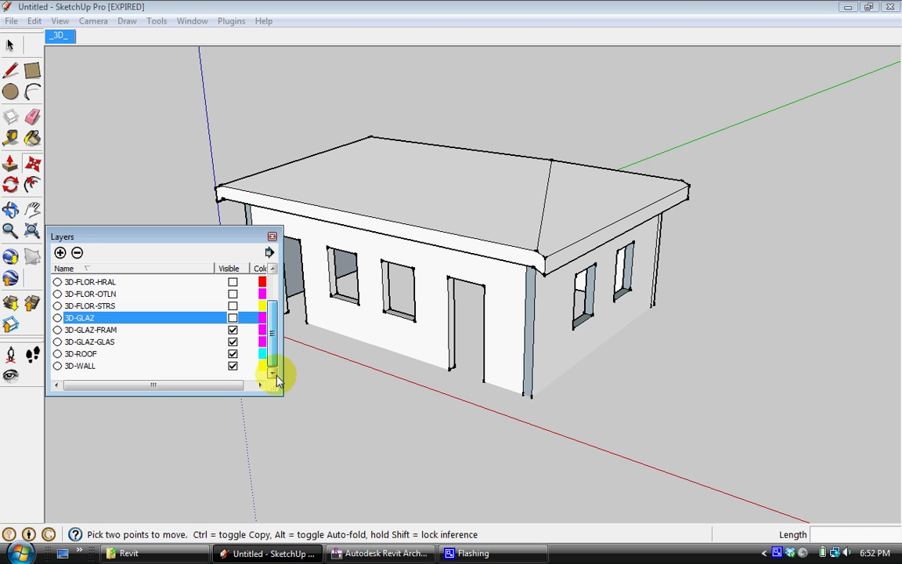
pyautogui.click(232, 329)
pyautogui.click(233, 342)
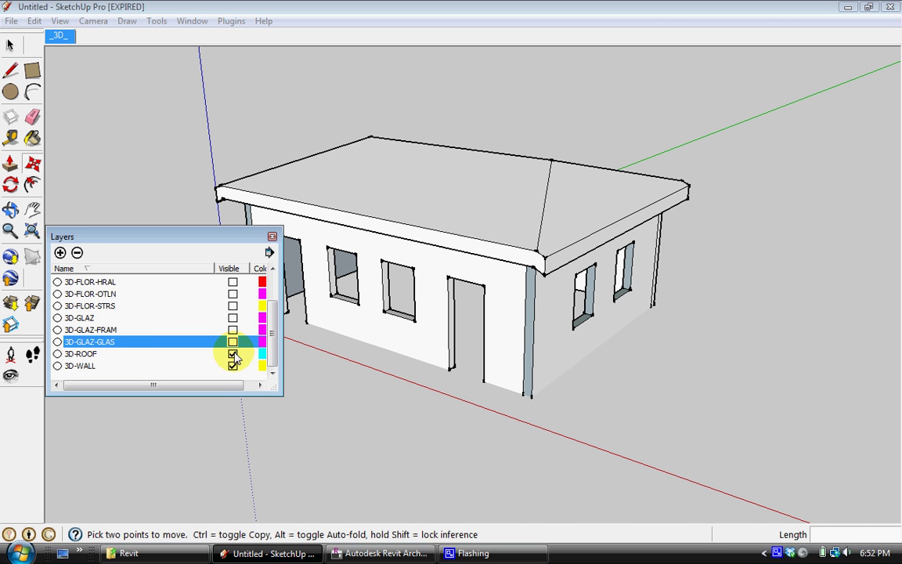
pyautogui.click(233, 354)
pyautogui.moveTo(437, 352); pyautogui.dragTo(386, 349, button='middle')
# Open the Materials library with Paint Bucket and arrange it and the layer list
pyautogui.moveTo(260, 242)
pyautogui.mouseDown()
pyautogui.moveTo(195, 352)
pyautogui.moveTo(196, 383)
pyautogui.mouseUp()
pyautogui.click(32, 137)
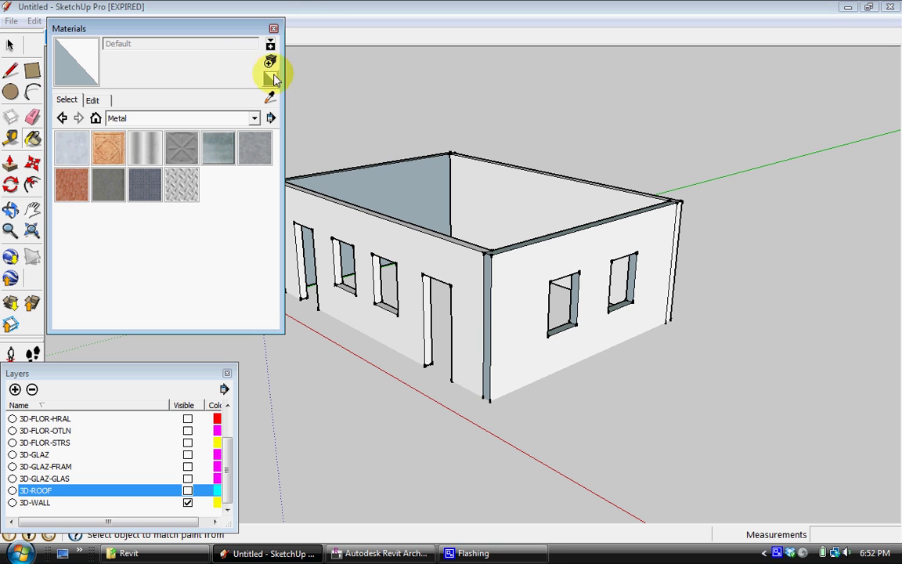
pyautogui.moveTo(235, 28); pyautogui.dragTo(188, 28)
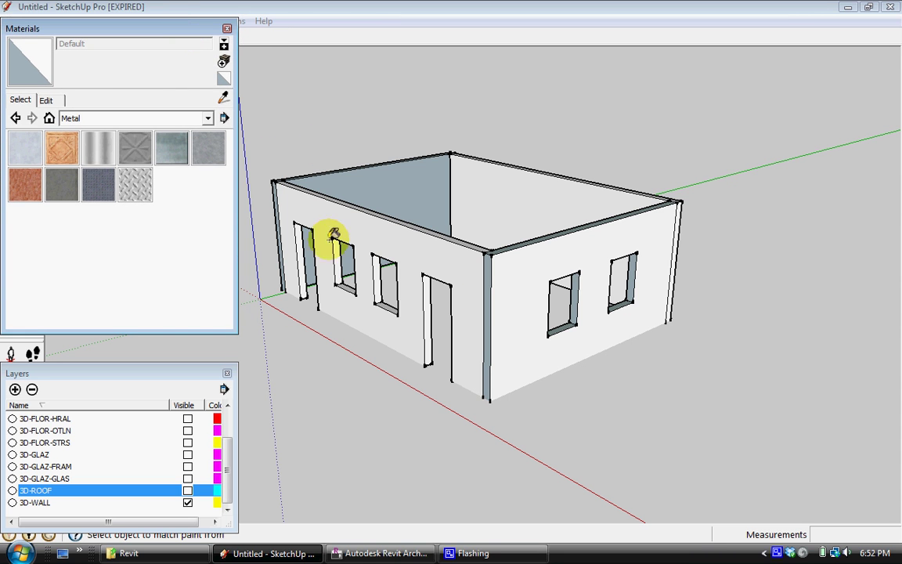
pyautogui.moveTo(26, 31); pyautogui.dragTo(26, 140)
# Select all wall geometry and paint it Brick_Antique from Brick and Cladding
pyautogui.click(10, 44)
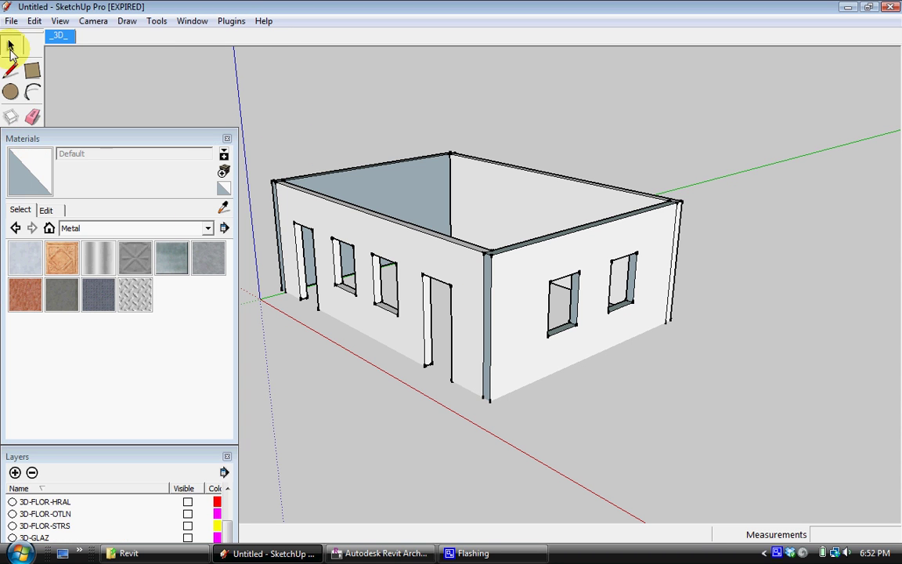
pyautogui.moveTo(259, 114); pyautogui.dragTo(775, 443)
pyautogui.moveTo(540, 337); pyautogui.dragTo(298, 185, button='middle')
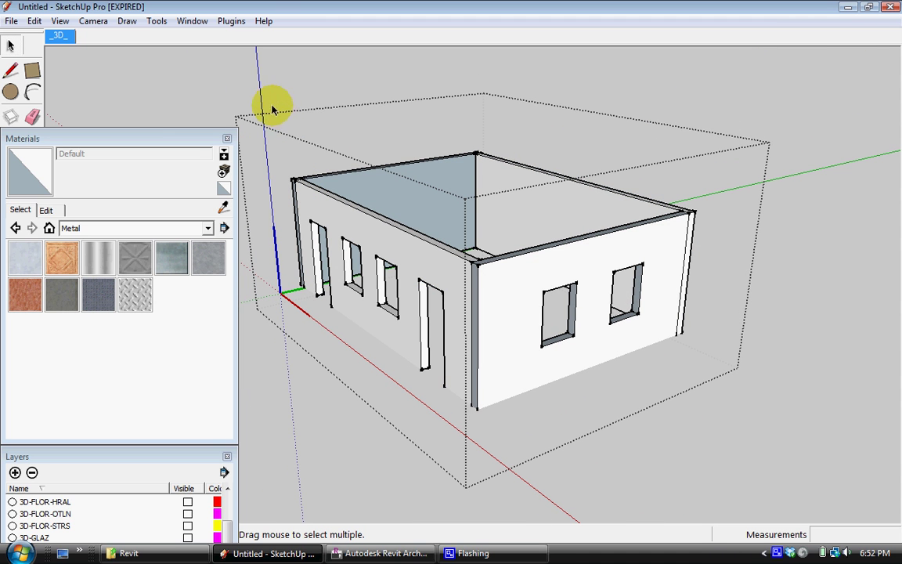
pyautogui.moveTo(274, 105); pyautogui.dragTo(769, 470)
pyautogui.click(114, 229)
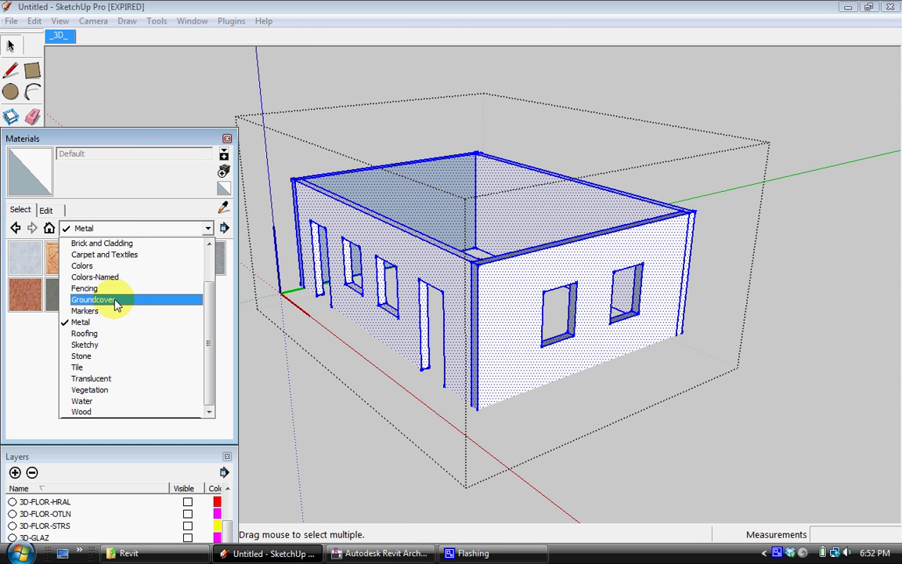
pyautogui.click(118, 242)
pyautogui.click(34, 268)
pyautogui.click(399, 205)
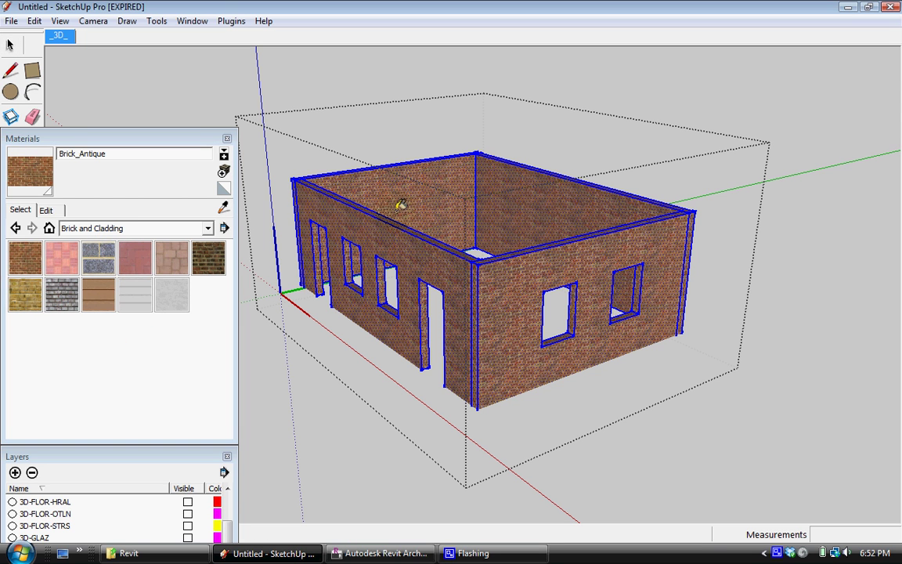
pyautogui.click(177, 457)
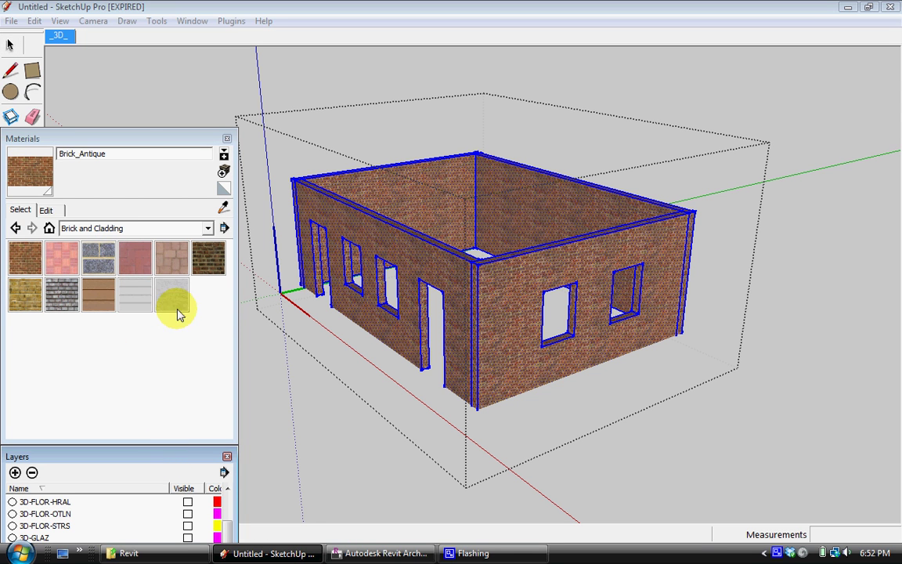
pyautogui.moveTo(136, 145); pyautogui.dragTo(155, 25)
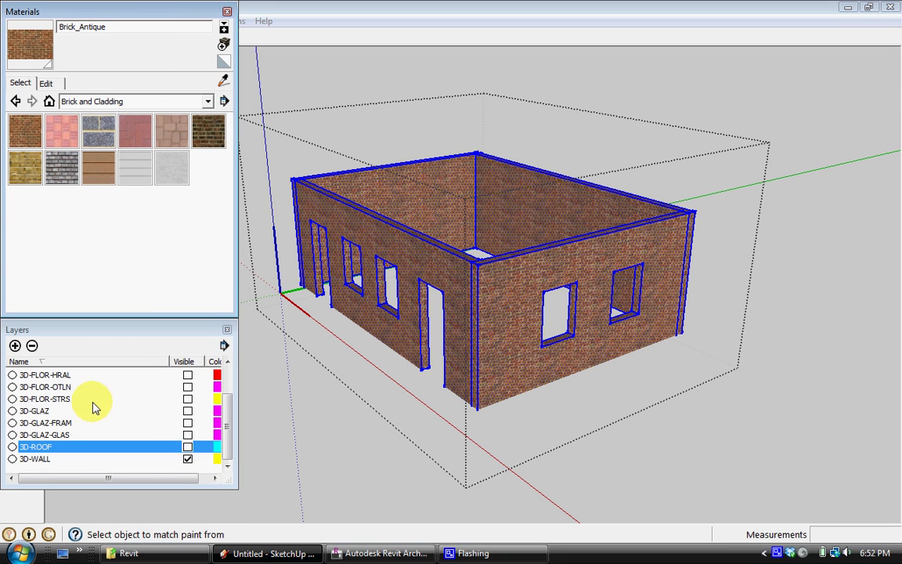
# Hide 3D-WALL, show 3D-ROOF, and select the whole roof slab
pyautogui.click(187, 459)
pyautogui.click(188, 446)
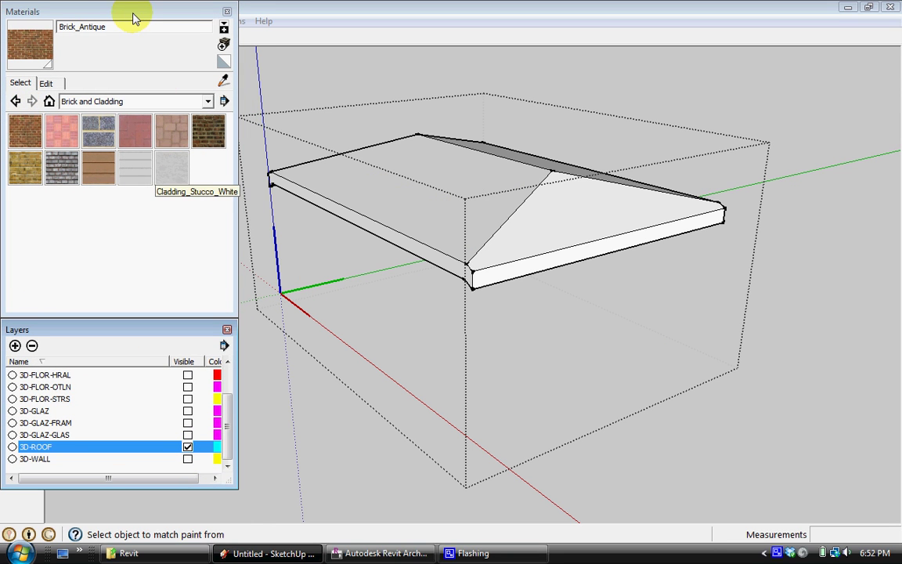
pyautogui.moveTo(135, 17); pyautogui.dragTo(167, 55)
pyautogui.click(11, 45)
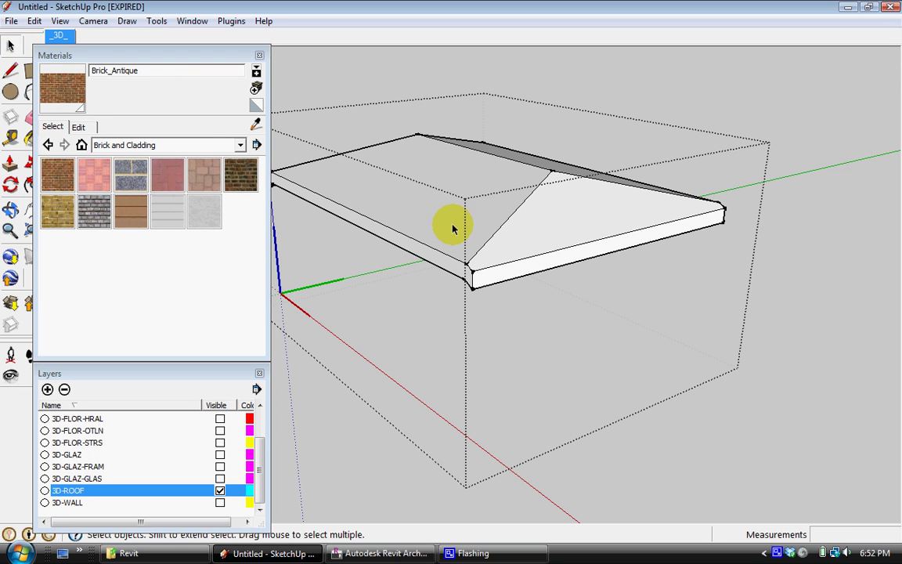
pyautogui.moveTo(447, 226); pyautogui.dragTo(552, 248, button='middle')
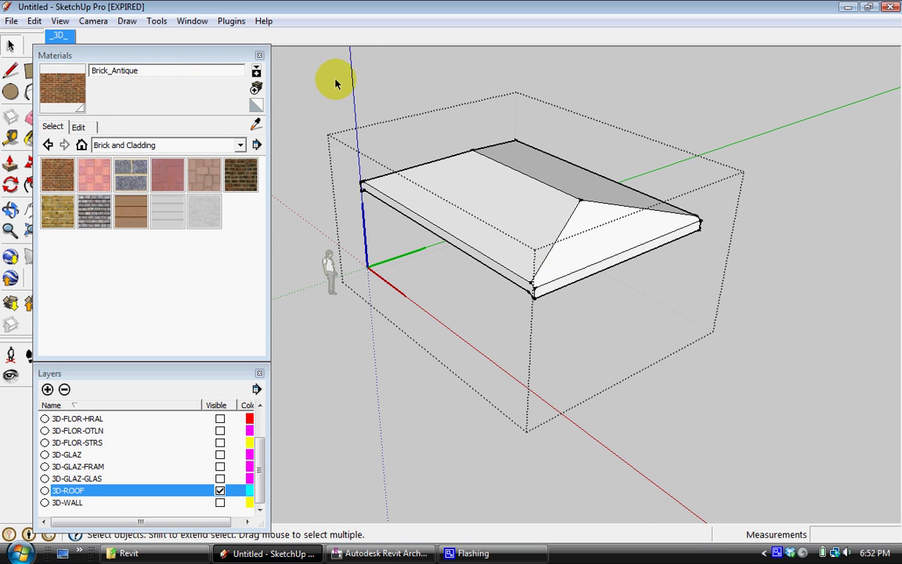
pyautogui.moveTo(343, 94); pyautogui.dragTo(633, 369)
# Paint the roof with Roofing_Shingles_Asphalt, then hide the 3D-ROOF layer
pyautogui.scroll(3, 542, 260)
pyautogui.scroll(-2, 542, 260)
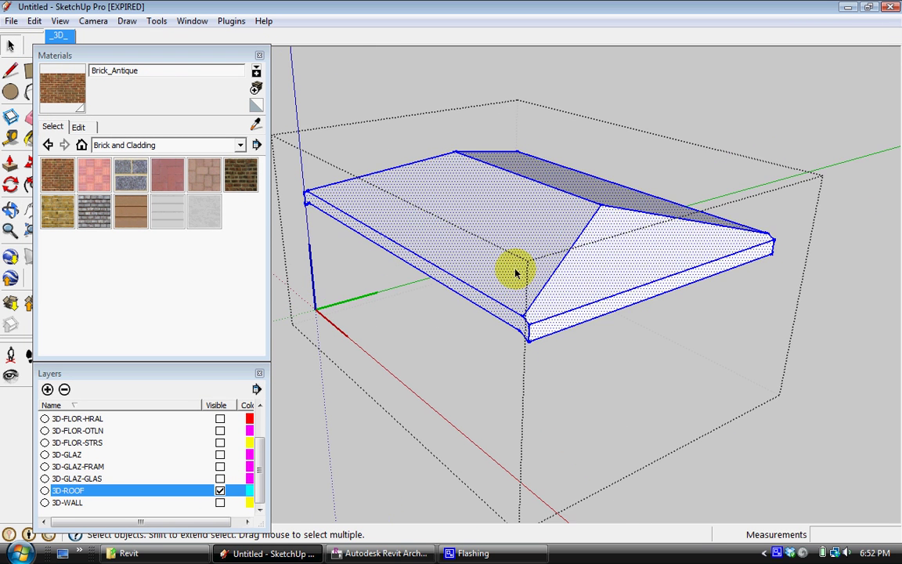
pyautogui.click(172, 145)
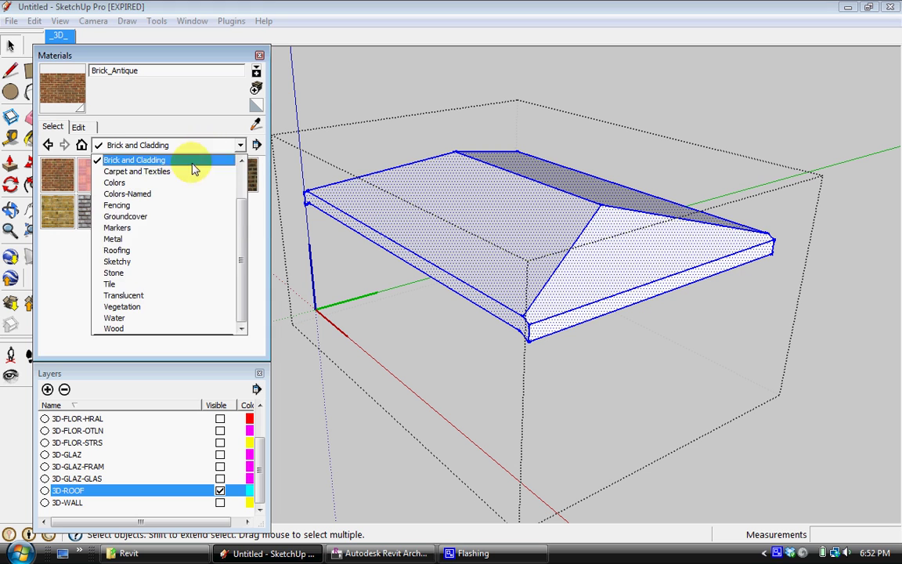
pyautogui.click(149, 250)
pyautogui.click(92, 220)
pyautogui.click(506, 213)
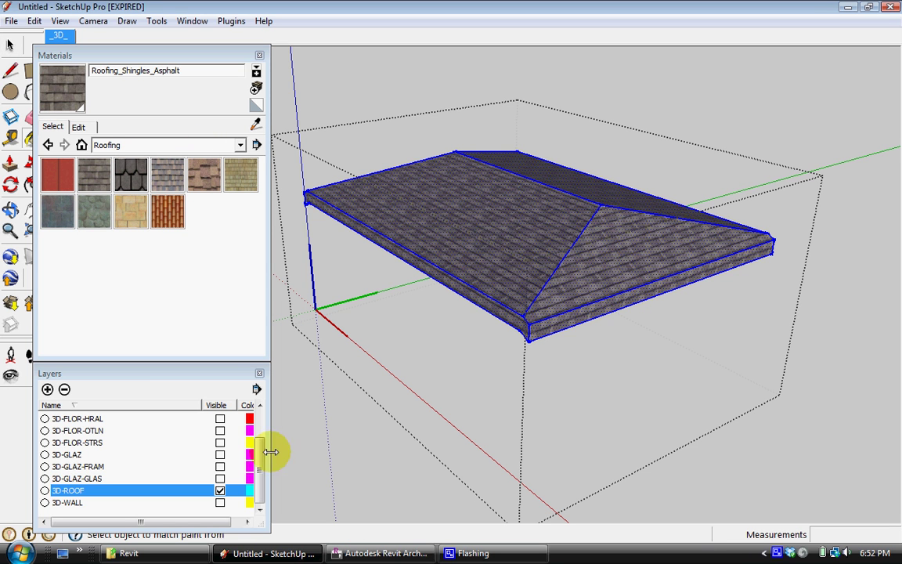
pyautogui.click(220, 490)
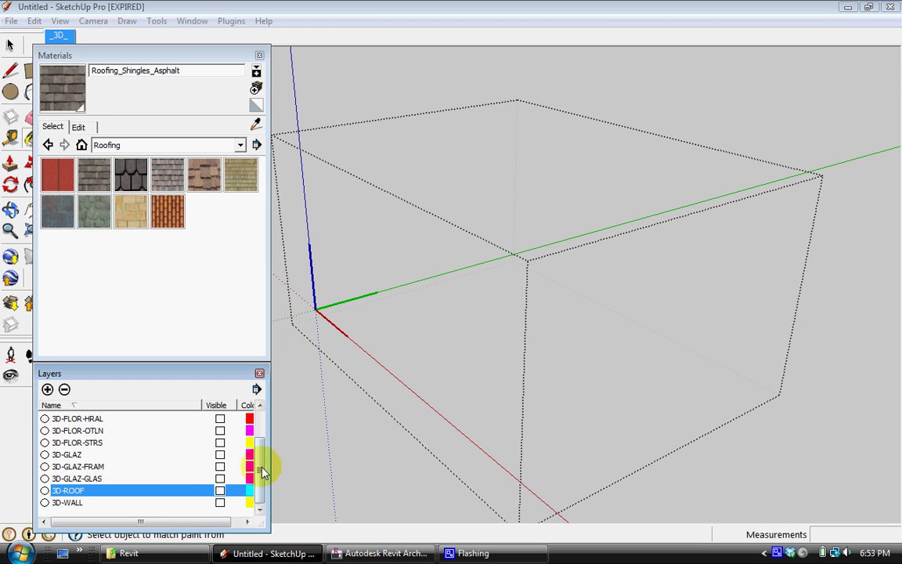
# Show the 3D-GLAZ, 3D-GLAZ-FRAM and 3D-GLAZ-GLAS window layers
pyautogui.click(221, 454)
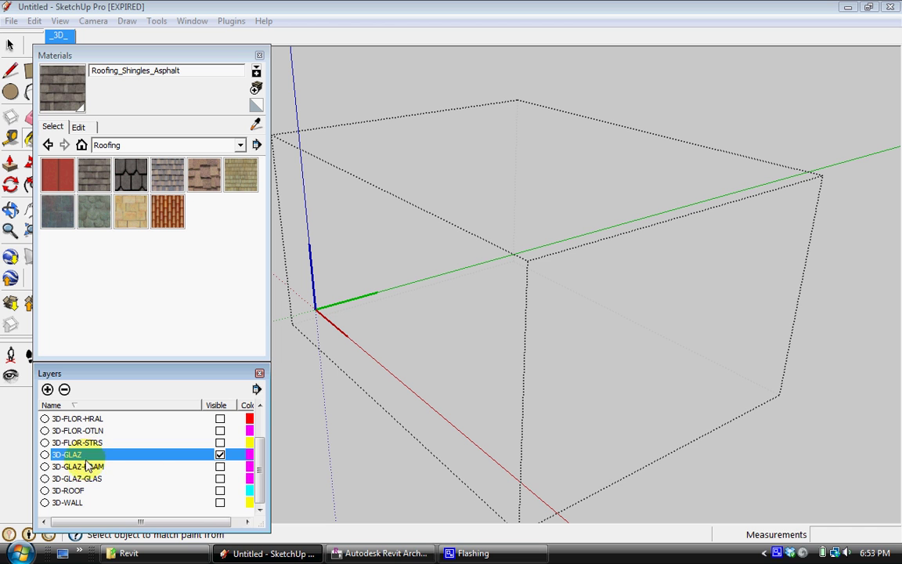
pyautogui.click(220, 467)
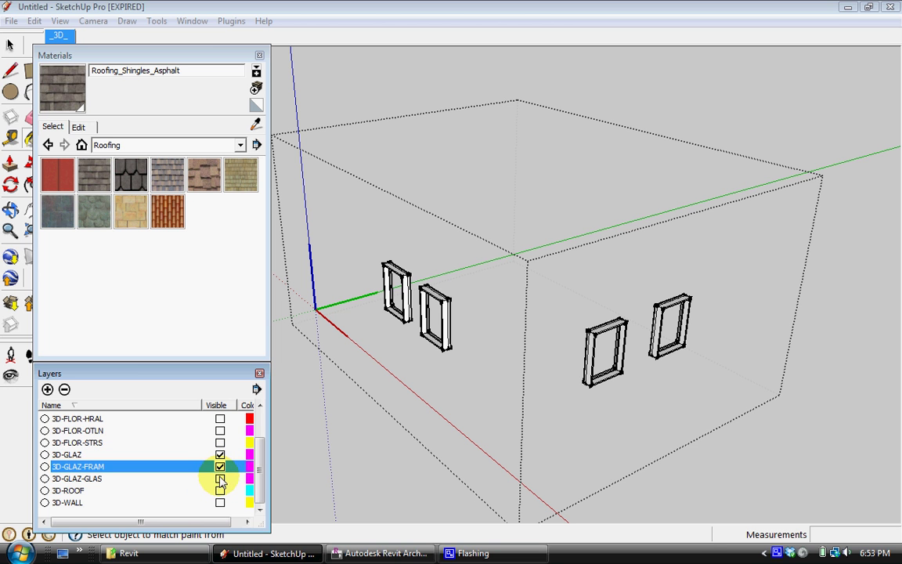
pyautogui.click(220, 478)
pyautogui.moveTo(438, 322); pyautogui.dragTo(462, 329, button='middle')
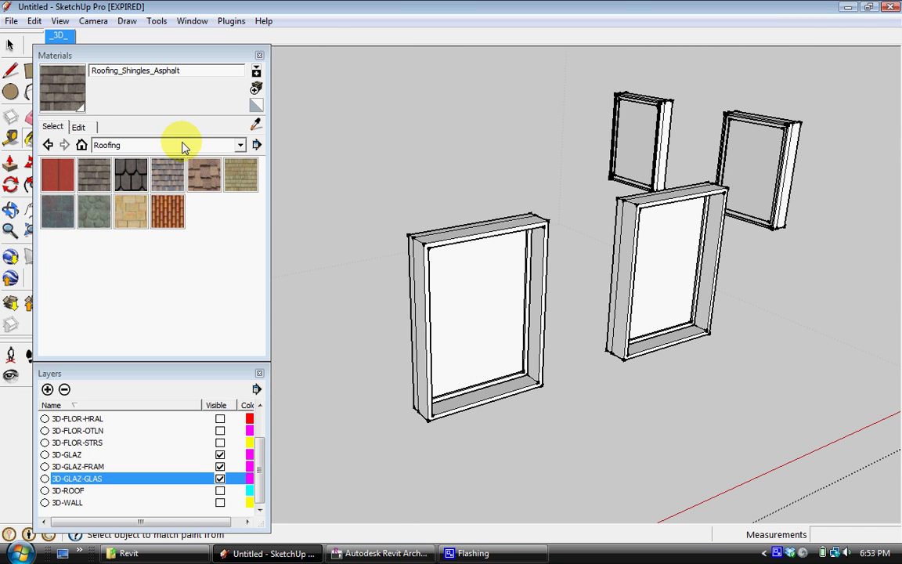
# Paint all four windows with Metal_Steel_Textured from the Metal collection
pyautogui.click(182, 146)
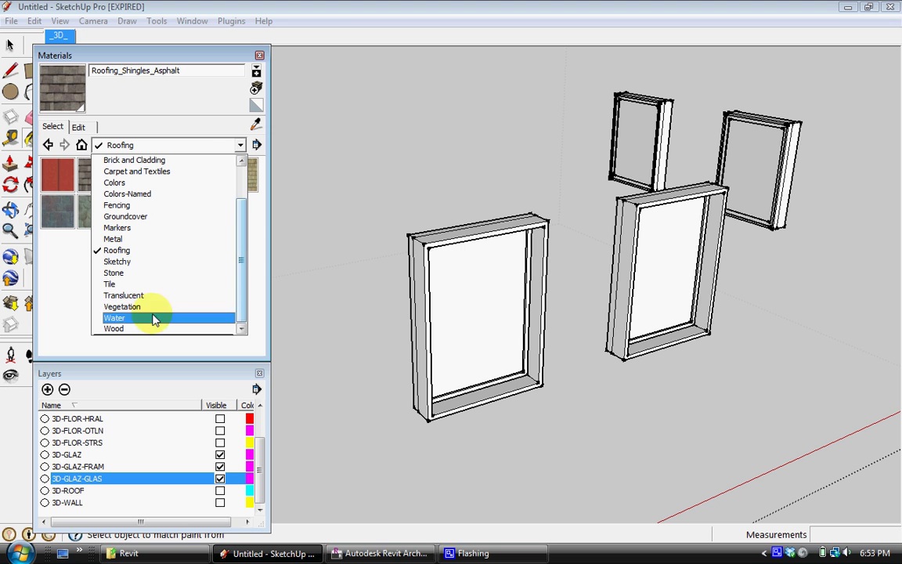
pyautogui.click(157, 238)
pyautogui.click(129, 217)
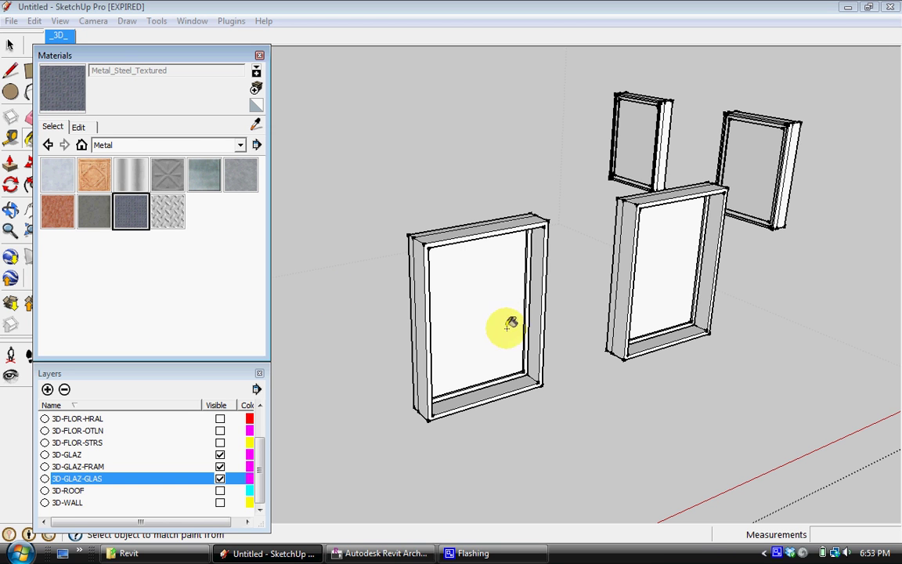
pyautogui.click(466, 293)
pyautogui.click(649, 227)
pyautogui.click(756, 153)
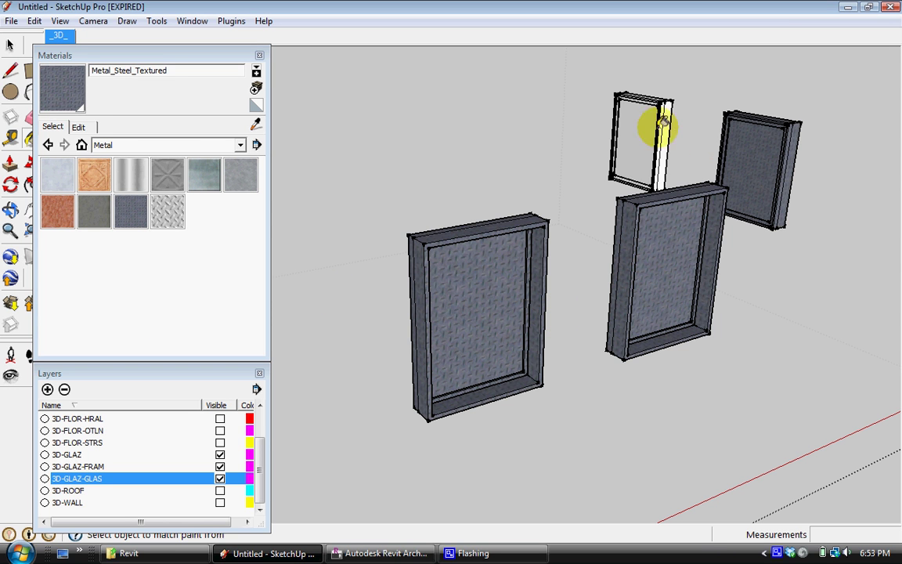
pyautogui.click(662, 121)
pyautogui.moveTo(684, 298); pyautogui.dragTo(478, 376, button='middle')
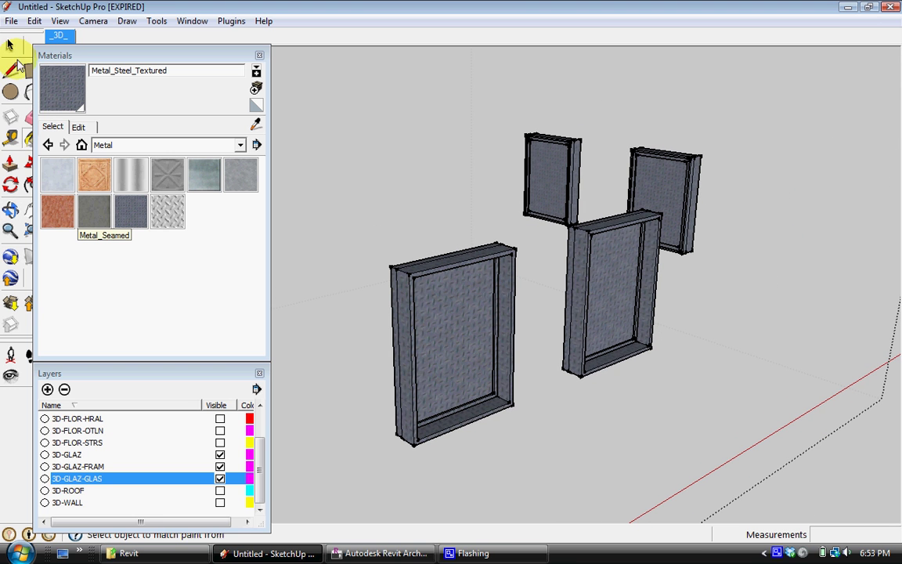
# Edit the left window group and paint its glass Translucent_Glass_Blue
pyautogui.click(9, 45)
pyautogui.doubleClick(425, 317)
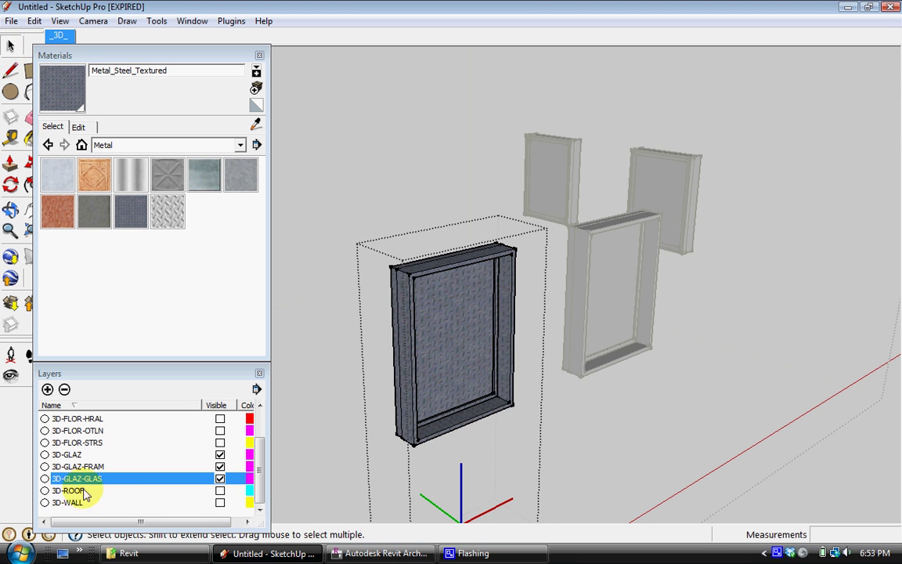
pyautogui.click(137, 147)
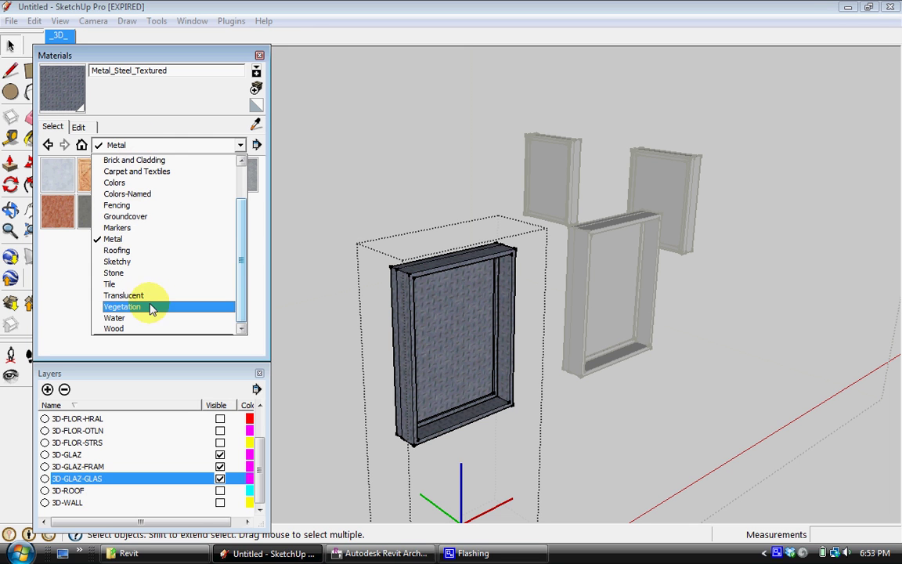
pyautogui.click(149, 294)
pyautogui.click(100, 183)
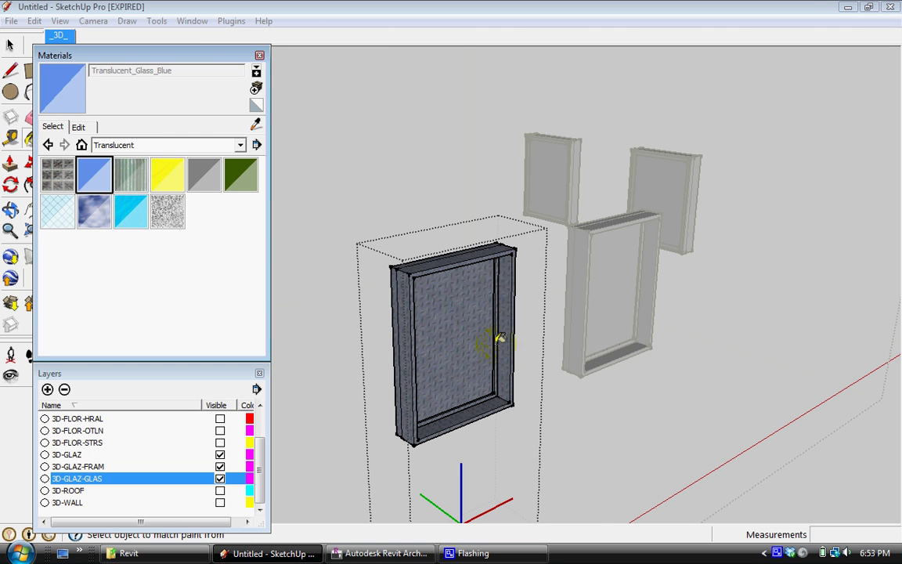
pyautogui.click(438, 346)
# Paint the right-hand window's glass Translucent_Glass_Blue and orbit out to check
pyautogui.moveTo(438, 346); pyautogui.dragTo(749, 346, button='middle')
pyautogui.moveTo(795, 302)
pyautogui.mouseDown(button='middle')
pyautogui.moveTo(630, 318)
pyautogui.moveTo(107, 116)
pyautogui.mouseUp(button='middle')
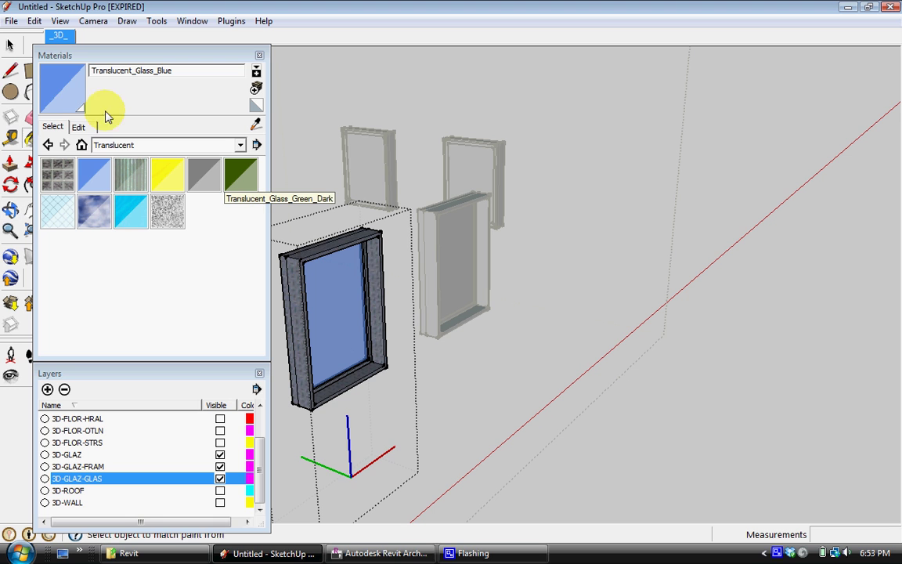
pyautogui.doubleClick(428, 255)
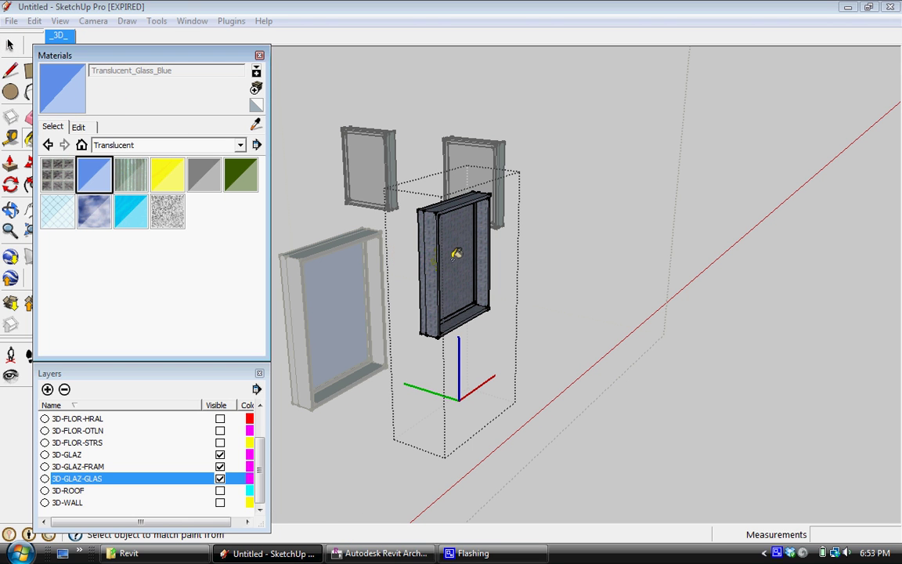
pyautogui.moveTo(461, 253)
pyautogui.mouseDown(button='middle')
pyautogui.moveTo(485, 308)
pyautogui.moveTo(708, 305)
pyautogui.moveTo(765, 388)
pyautogui.moveTo(644, 332)
pyautogui.moveTo(433, 262)
pyautogui.moveTo(545, 292)
pyautogui.moveTo(374, 306)
pyautogui.moveTo(433, 245)
pyautogui.mouseUp(button='middle')
pyautogui.click(709, 305)
pyautogui.moveTo(449, 152)
pyautogui.mouseDown(button='middle')
pyautogui.moveTo(415, 275)
pyautogui.moveTo(704, 242)
pyautogui.moveTo(638, 229)
pyautogui.mouseUp(button='middle')
pyautogui.click(11, 47)
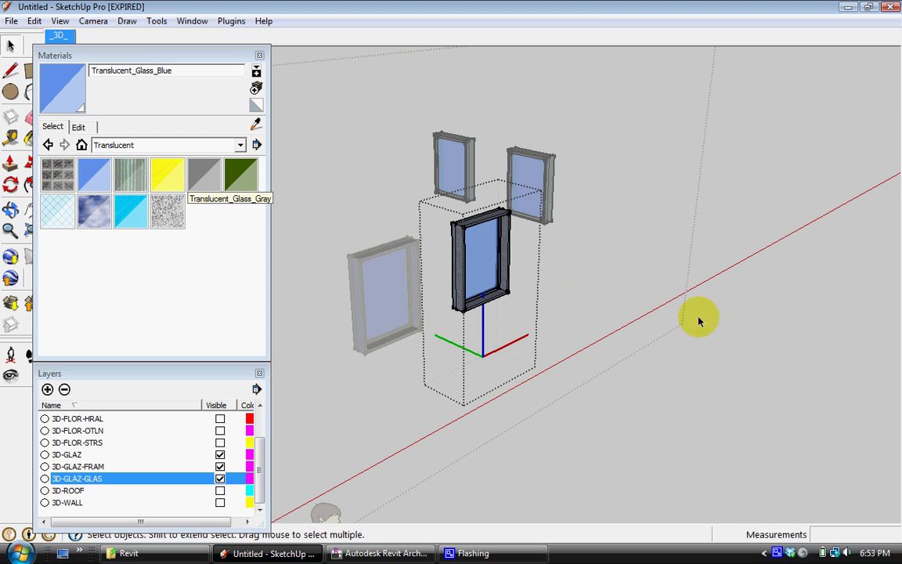
pyautogui.moveTo(668, 386)
pyautogui.mouseDown(button='middle')
pyautogui.moveTo(698, 307)
pyautogui.moveTo(519, 324)
pyautogui.moveTo(475, 374)
pyautogui.moveTo(523, 384)
pyautogui.moveTo(451, 366)
pyautogui.mouseUp(button='middle')
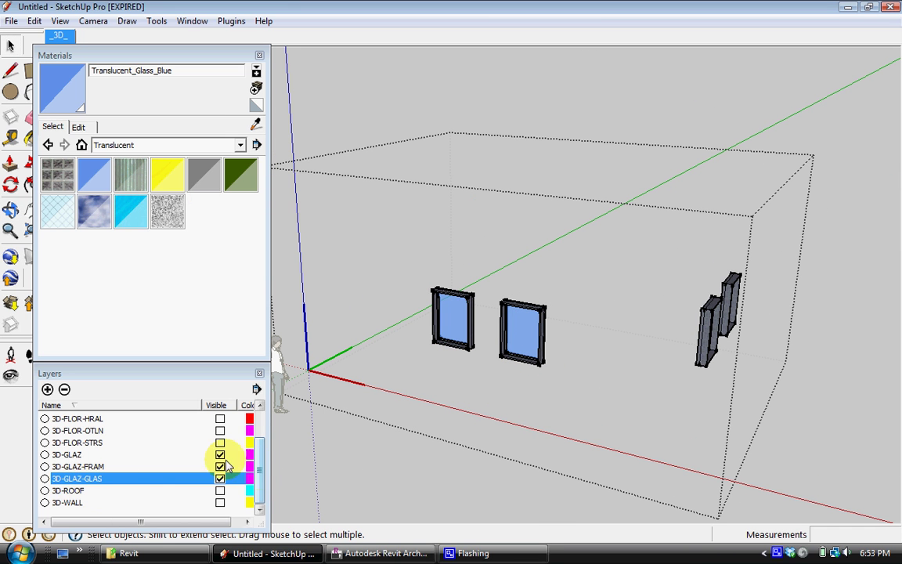
# Hide the three 3D-GLAZ layers and show the 3D-FLOR-STRS stair layer
pyautogui.click(182, 444)
pyautogui.click(220, 454)
pyautogui.click(220, 466)
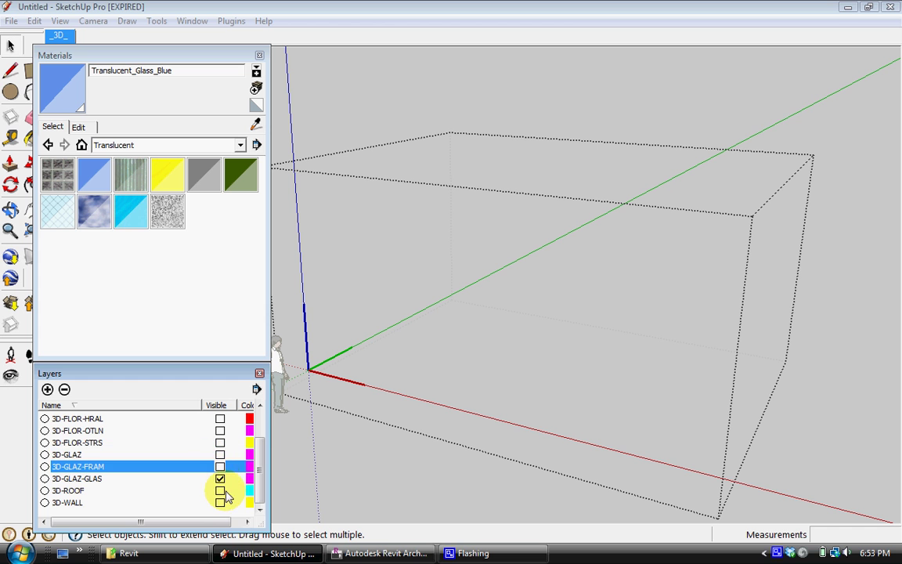
pyautogui.click(220, 478)
pyautogui.click(220, 443)
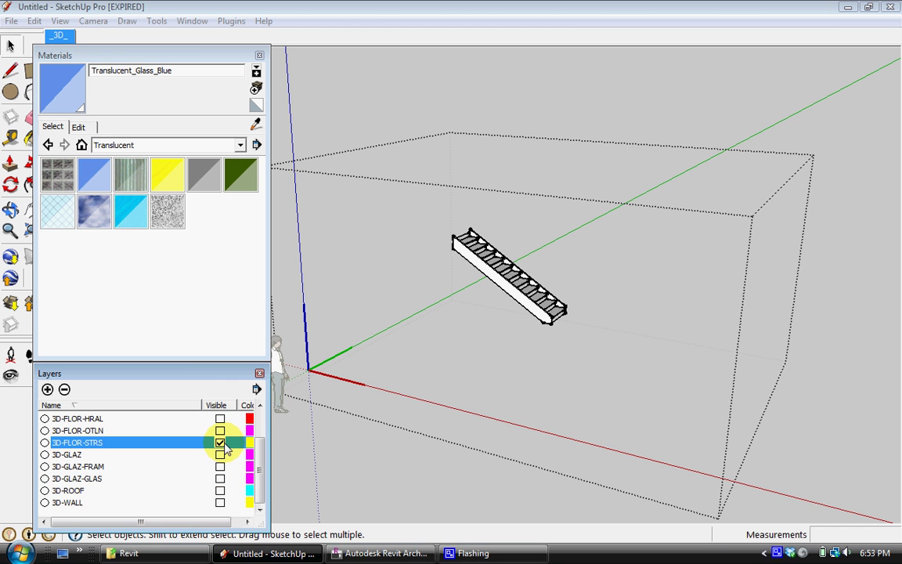
pyautogui.scroll(10, 501, 282)
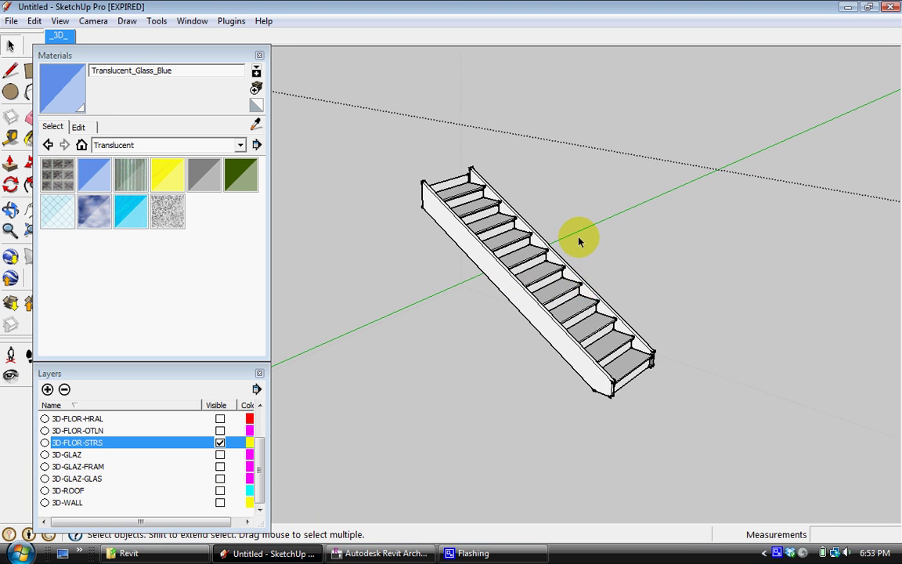
# Paint the stair Metal_Steel_Textured, then hide 3D-FLOR-STRS again
pyautogui.click(200, 149)
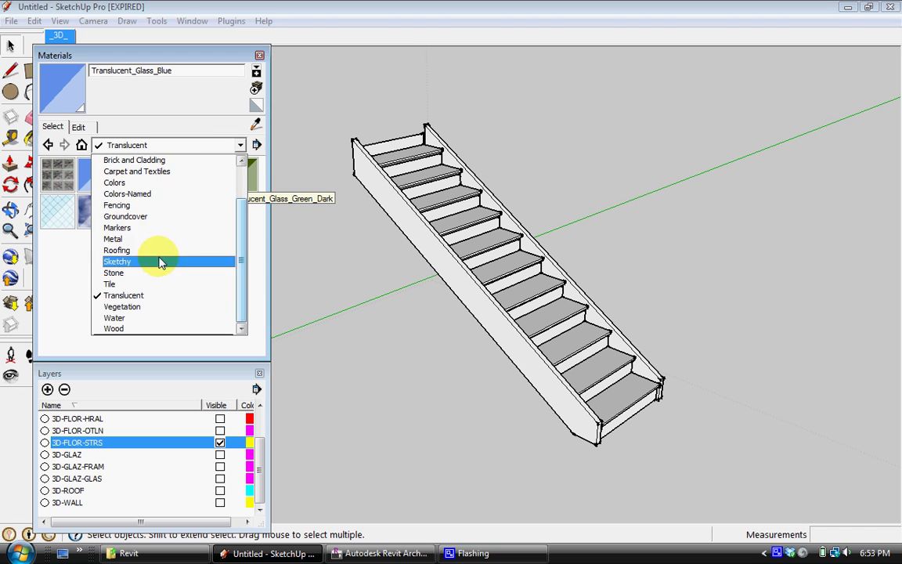
pyautogui.click(160, 236)
pyautogui.click(130, 211)
pyautogui.click(463, 235)
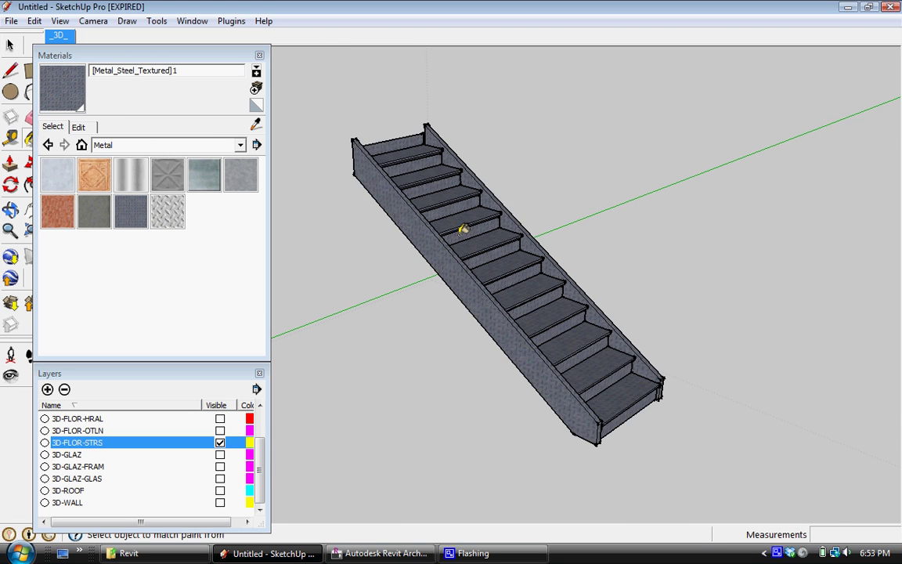
pyautogui.scroll(-4, 487, 241)
pyautogui.click(220, 443)
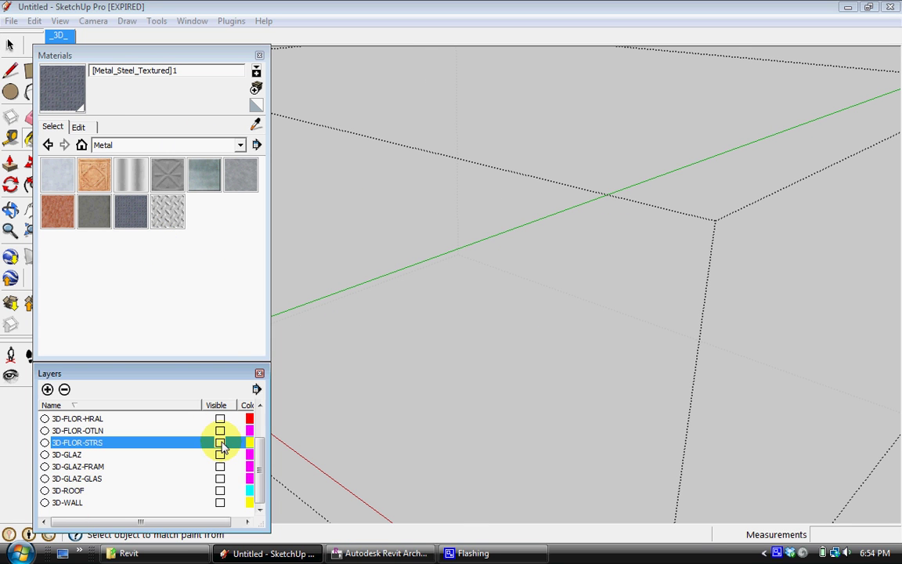
# Show the 3D-FLOR-OTLN layer and window-select the whole floor slab
pyautogui.click(220, 430)
pyautogui.scroll(-5, 468, 367)
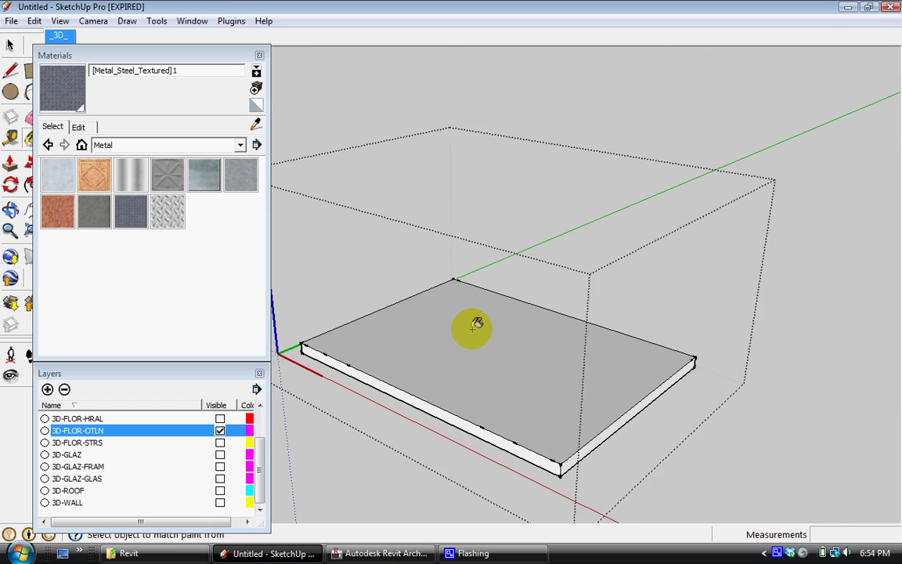
pyautogui.click(15, 55)
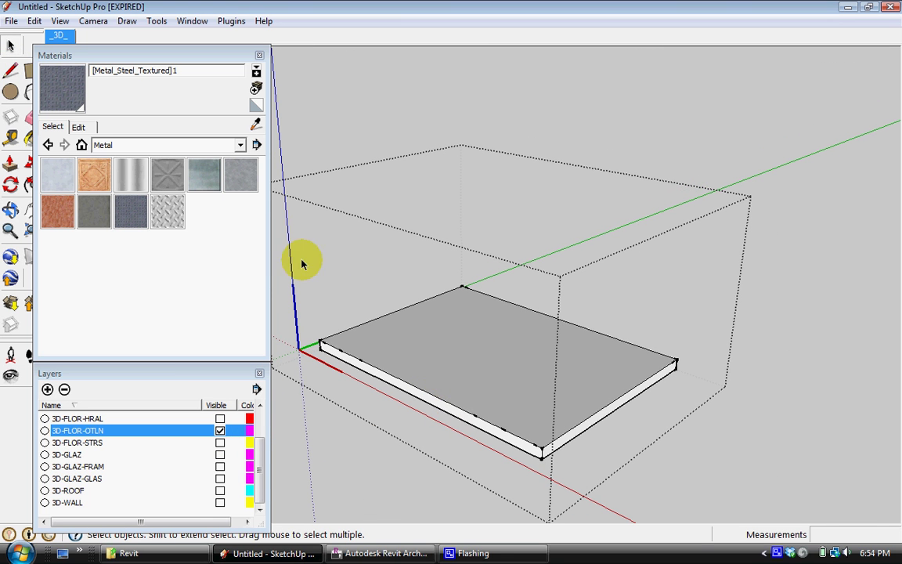
pyautogui.moveTo(303, 260); pyautogui.dragTo(697, 485)
# Paint the slab with Wood_Floor_Dark from the Wood collection, then hide 3D-FLOR-OTLN again
pyautogui.click(240, 147)
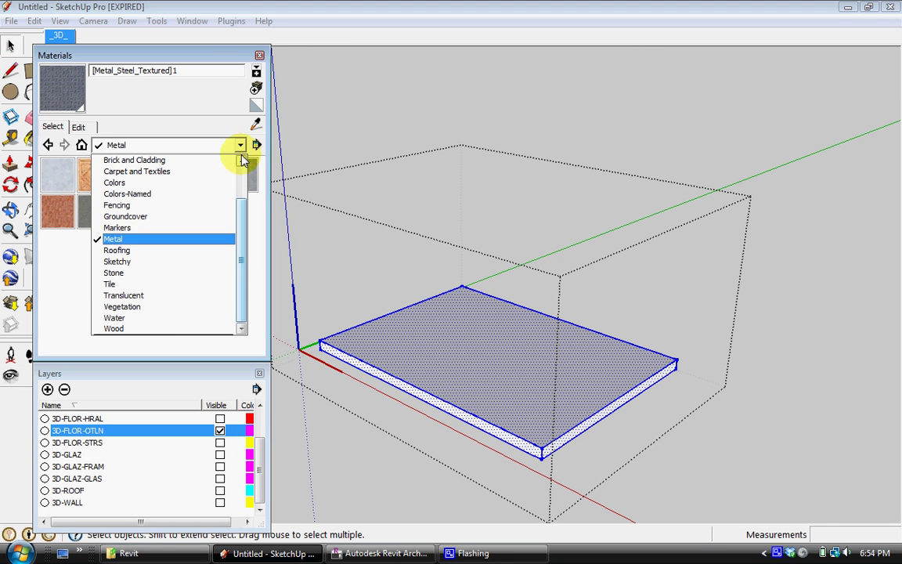
pyautogui.click(161, 328)
pyautogui.click(203, 176)
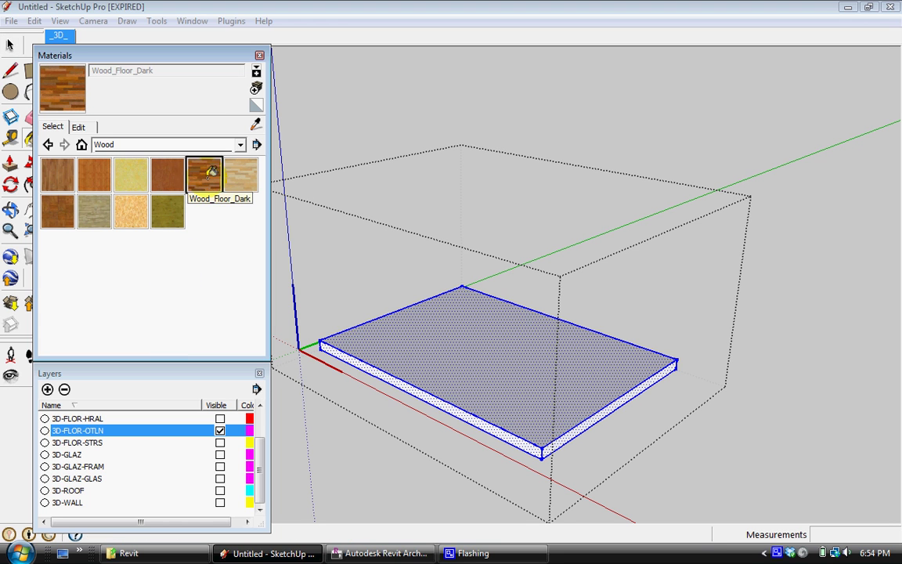
pyautogui.click(475, 391)
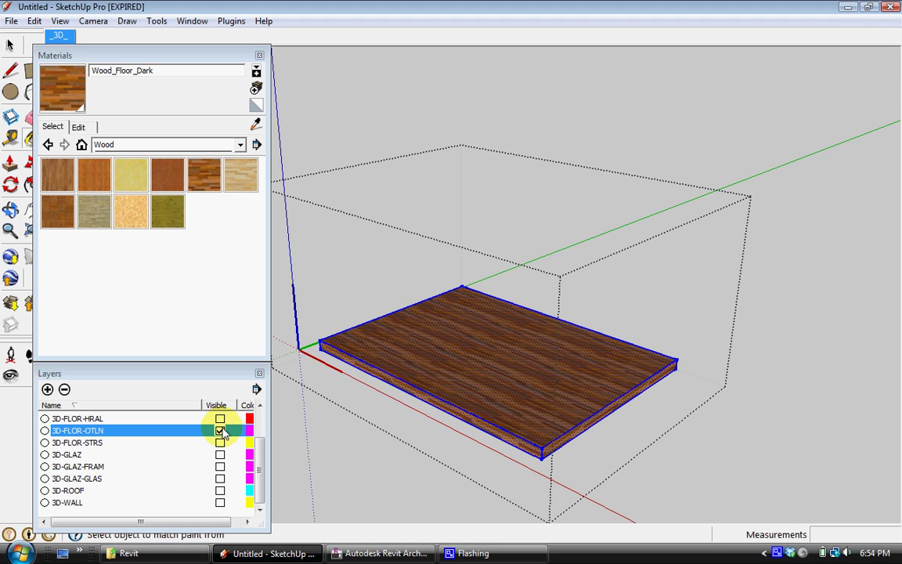
pyautogui.click(220, 431)
pyautogui.scroll(1, 262, 446)
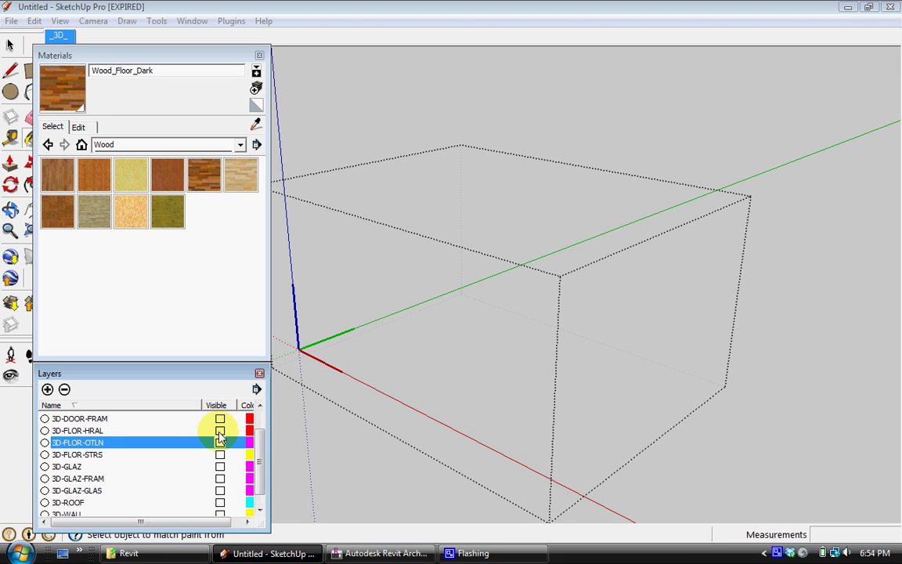
# Show the 3D-FLOR-HRAL layer and paint the left and right railings Metal_Steel_Textured from Metal
pyautogui.click(220, 431)
pyautogui.scroll(5, 515, 297)
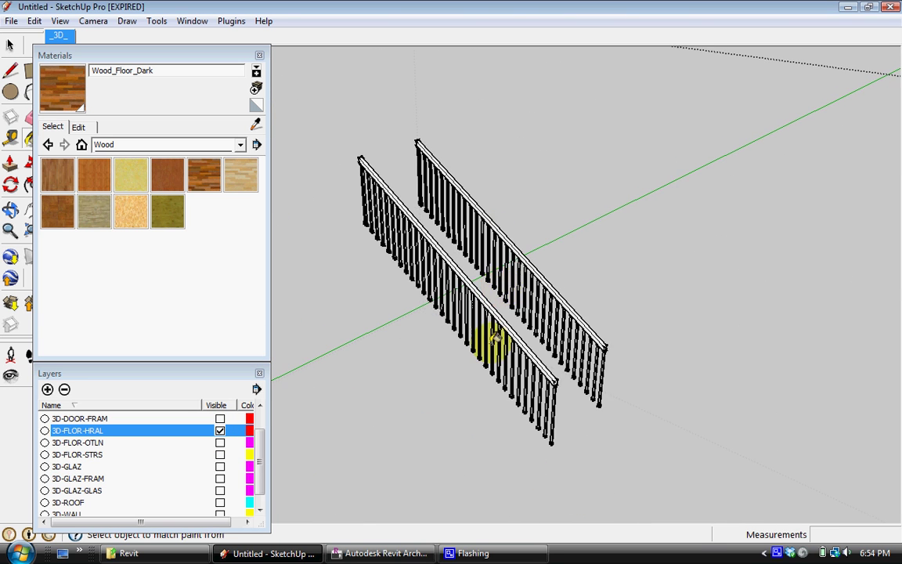
pyautogui.scroll(3, 493, 336)
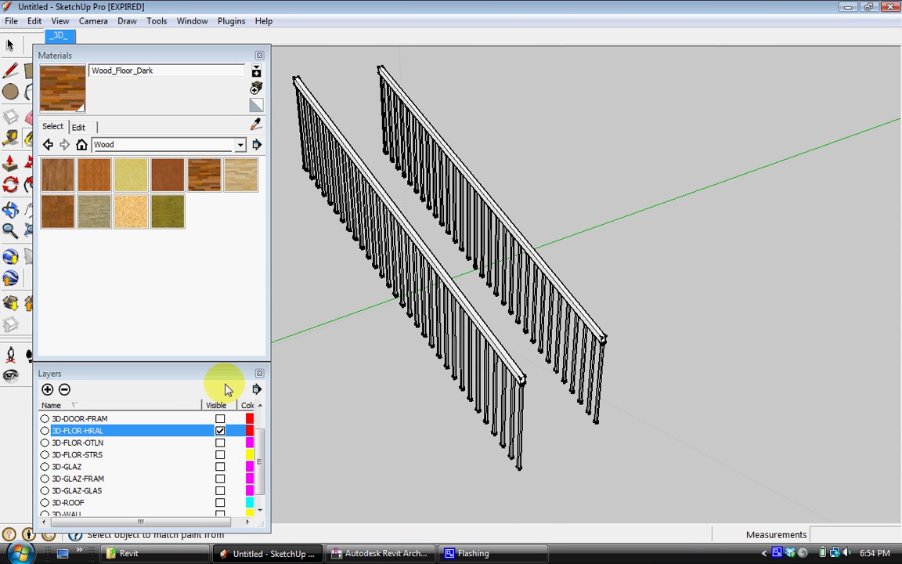
pyautogui.click(241, 147)
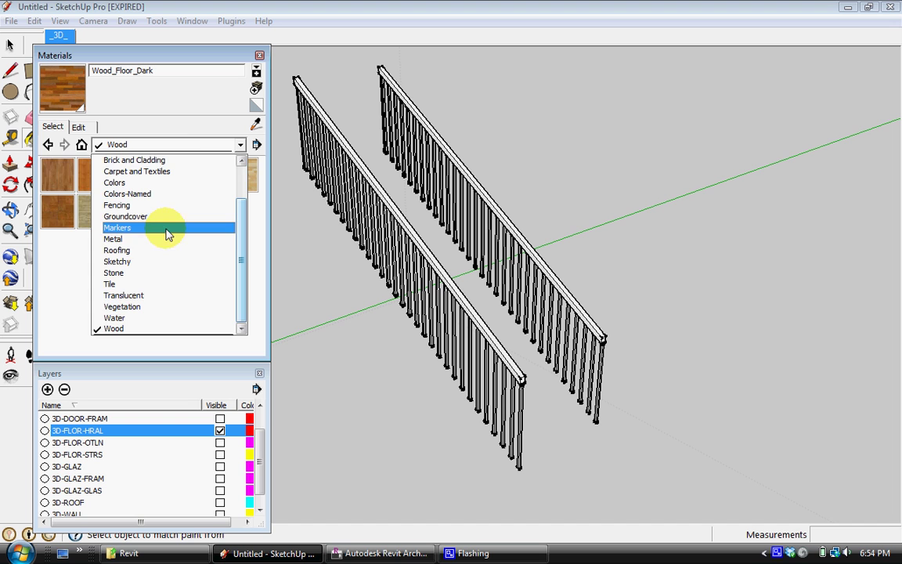
pyautogui.click(167, 231)
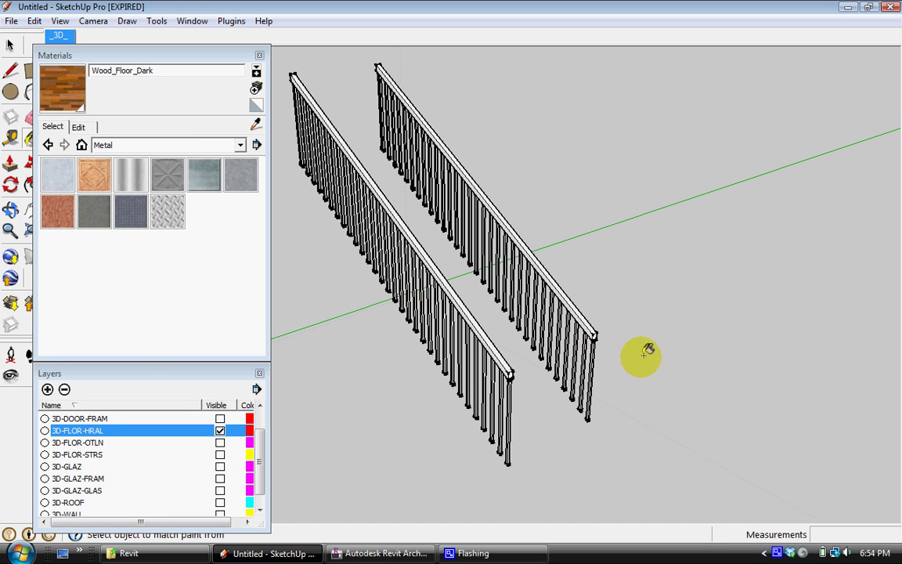
pyautogui.scroll(5, 500, 397)
pyautogui.scroll(-5, 610, 415)
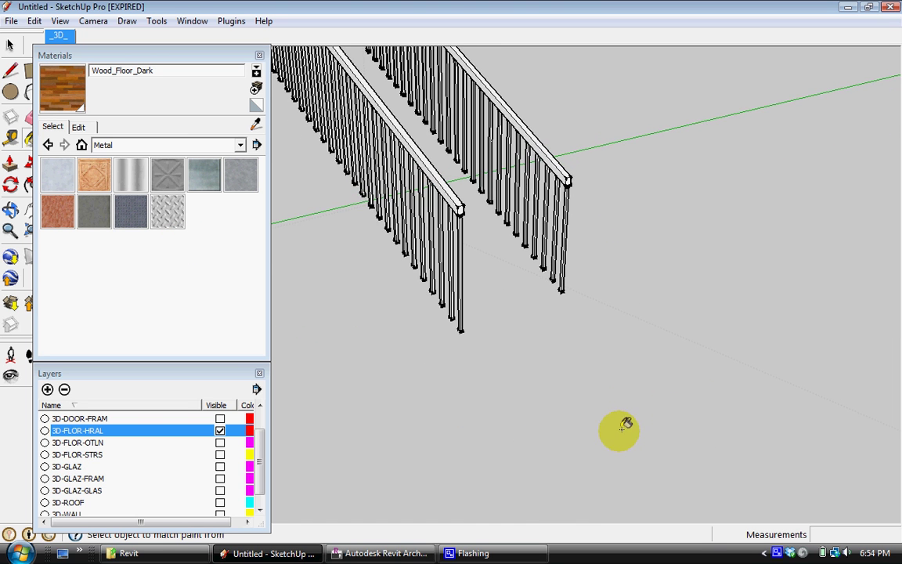
pyautogui.scroll(2, 444, 293)
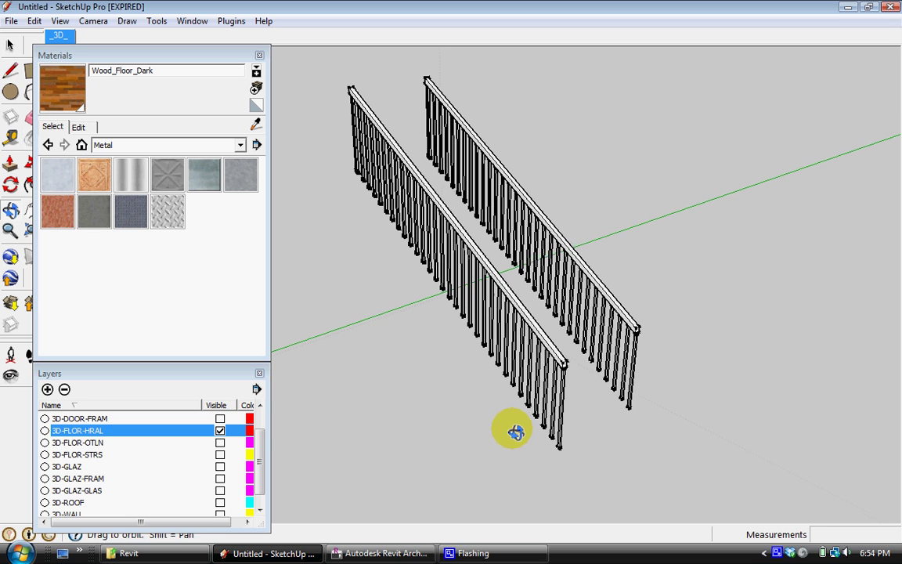
pyautogui.click(130, 211)
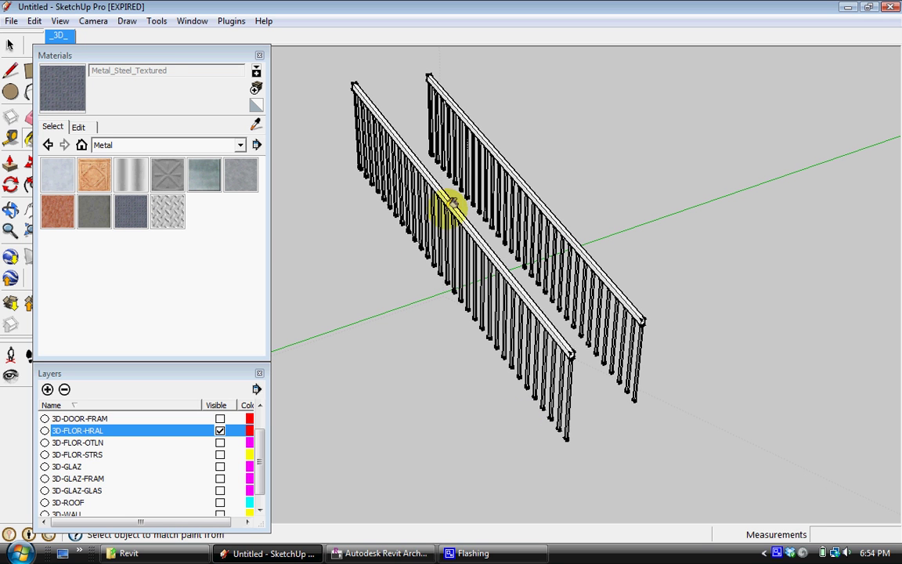
pyautogui.click(447, 201)
pyautogui.click(532, 196)
pyautogui.scroll(-3, 584, 251)
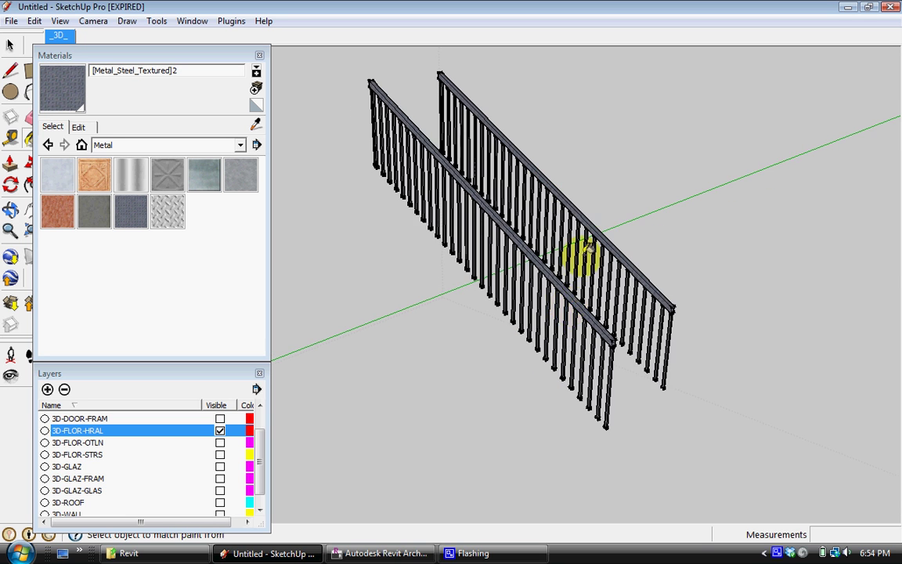
# Hide the handrail layer and make the 3D-DOOR-FRAM and 3D-DOOR layers visible
pyautogui.click(220, 431)
pyautogui.click(220, 419)
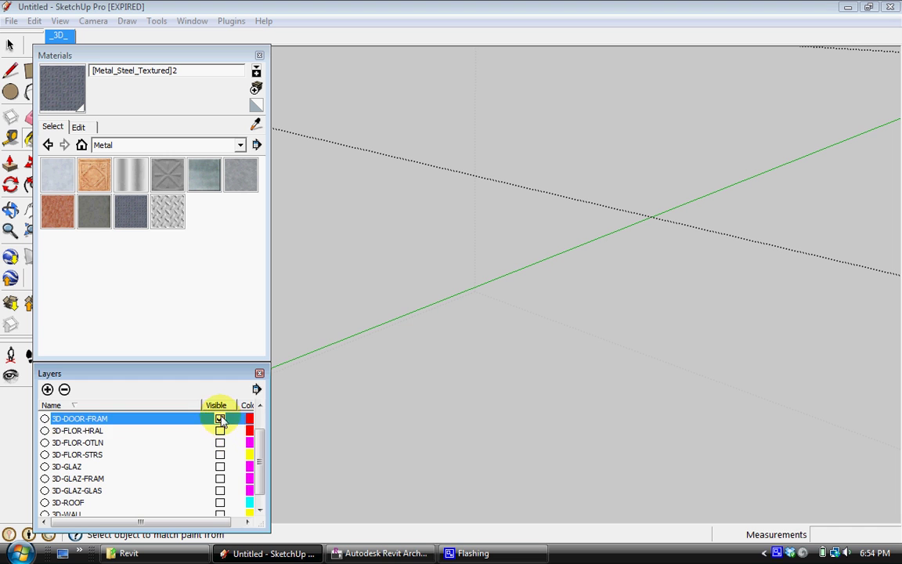
pyautogui.scroll(1, 261, 452)
pyautogui.click(220, 430)
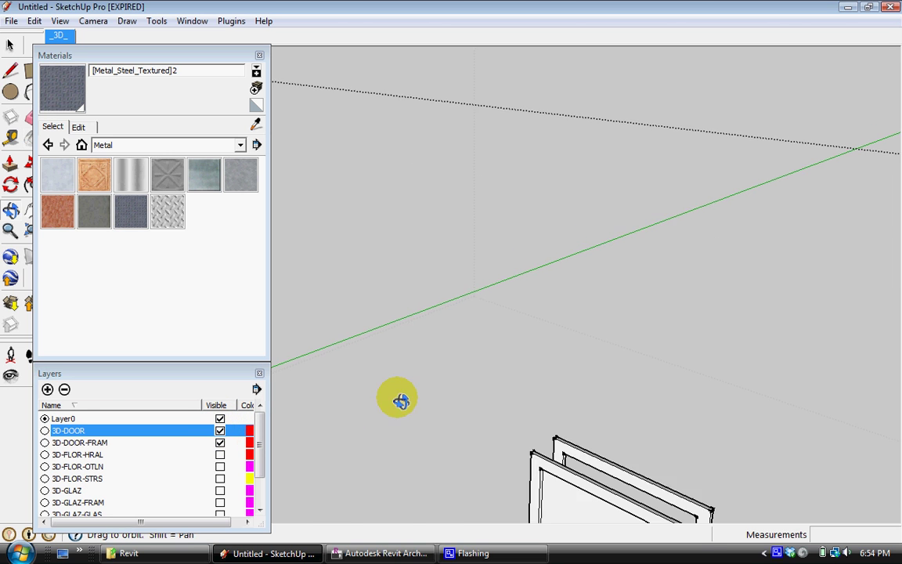
# Paint the right-hand door with Metal_Steel_Textured
pyautogui.scroll(-2, 575, 372)
pyautogui.scroll(-2, 577, 376)
pyautogui.scroll(-1, 294, 118)
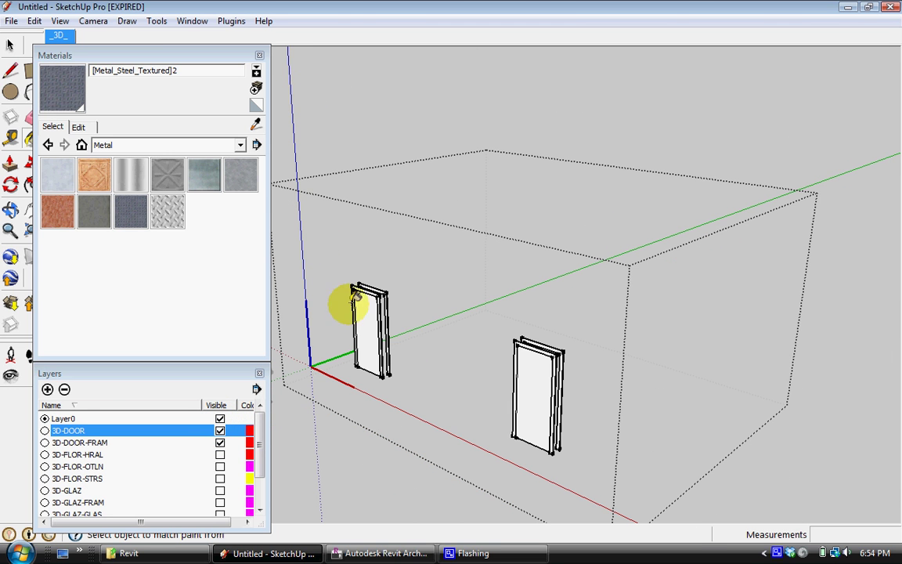
pyautogui.click(546, 395)
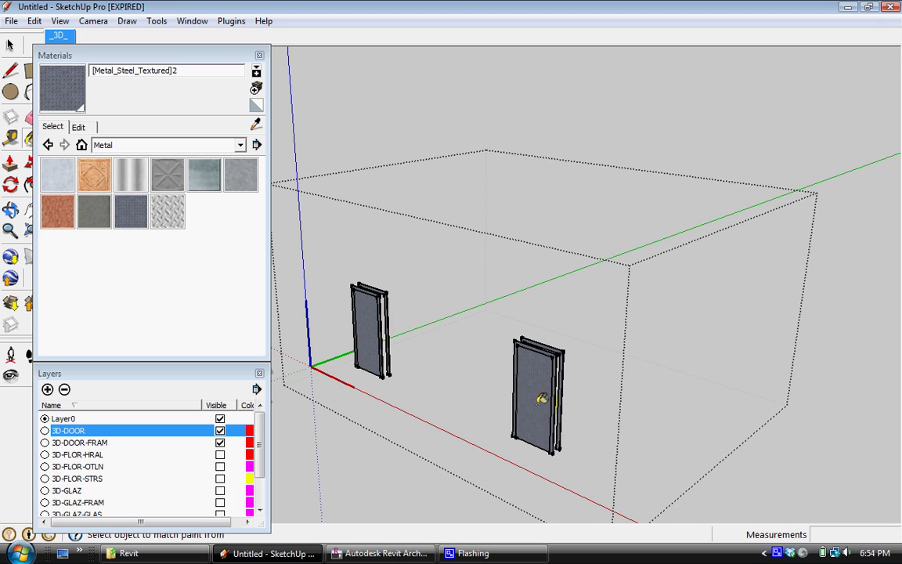
pyautogui.scroll(3, 536, 415)
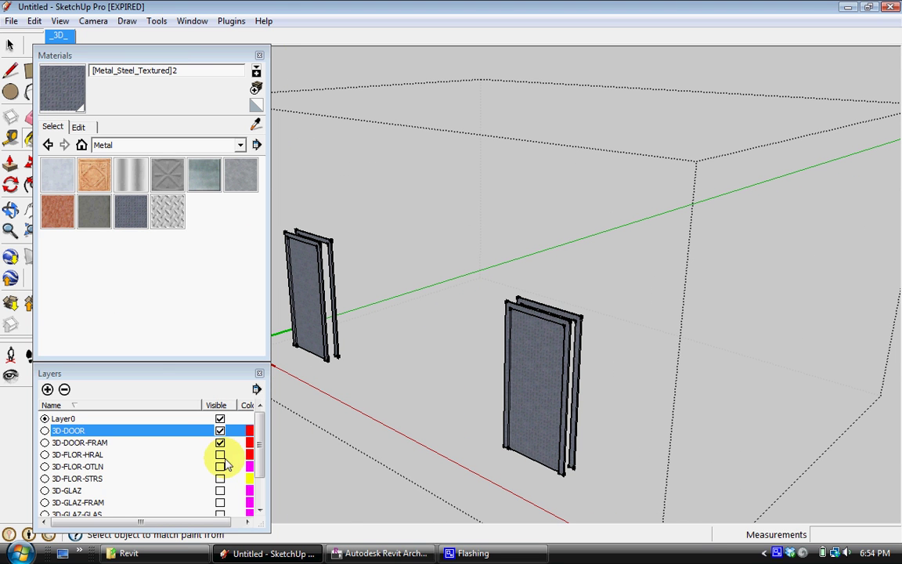
# Make the handrail, floor, stair, glazing, window frame, window glass, roof and brick wall layers visible
pyautogui.click(220, 454)
pyautogui.scroll(-2, 239, 454)
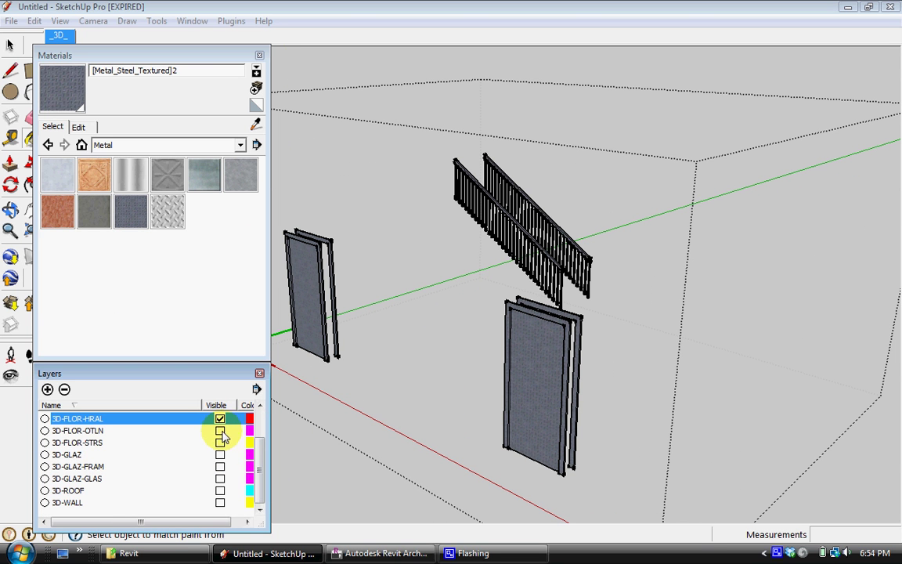
pyautogui.click(220, 430)
pyautogui.click(220, 442)
pyautogui.click(220, 454)
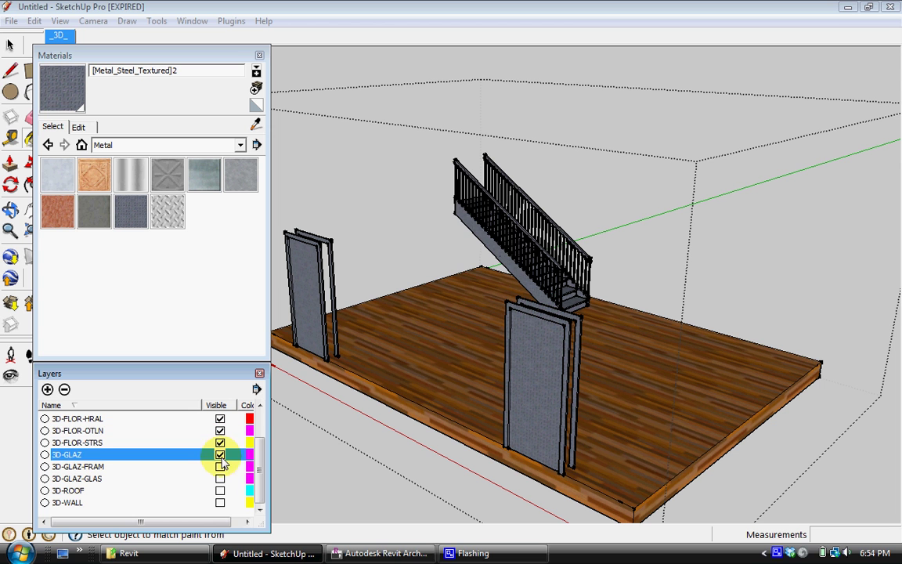
pyautogui.click(220, 466)
pyautogui.click(220, 478)
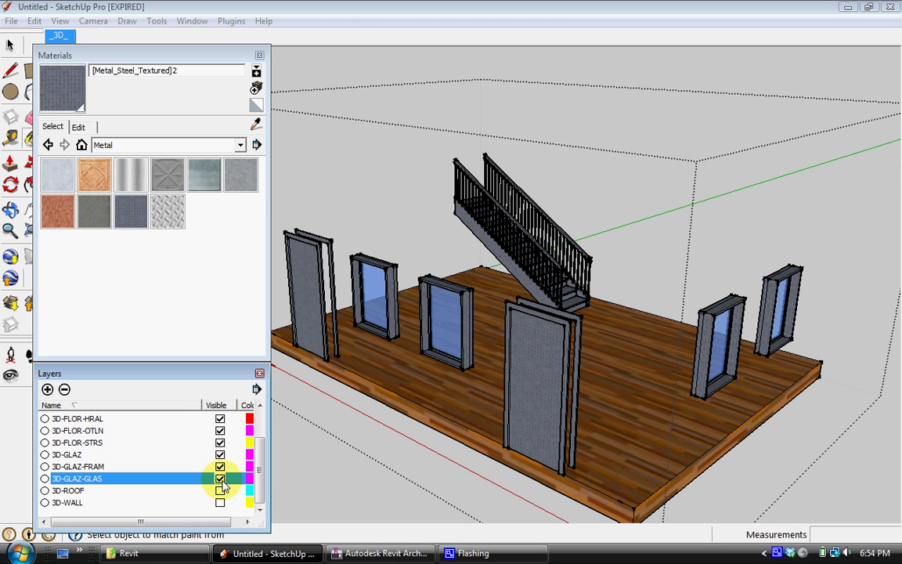
pyautogui.click(220, 490)
pyautogui.click(219, 501)
# Orbit and zoom around the finished house to face the brick wall and door
pyautogui.moveTo(579, 328); pyautogui.dragTo(598, 334, button='middle')
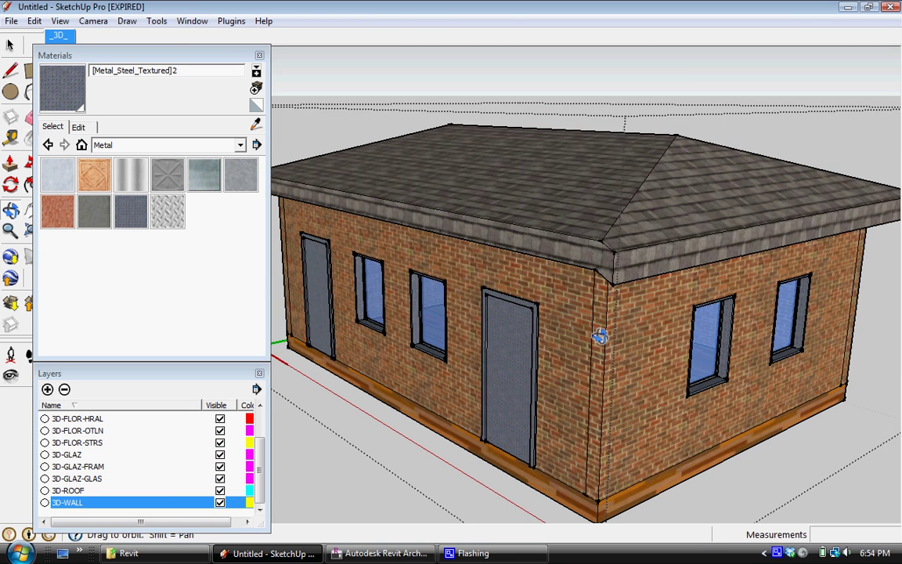
pyautogui.scroll(-4, 718, 287)
pyautogui.moveTo(718, 287); pyautogui.dragTo(656, 280, button='middle')
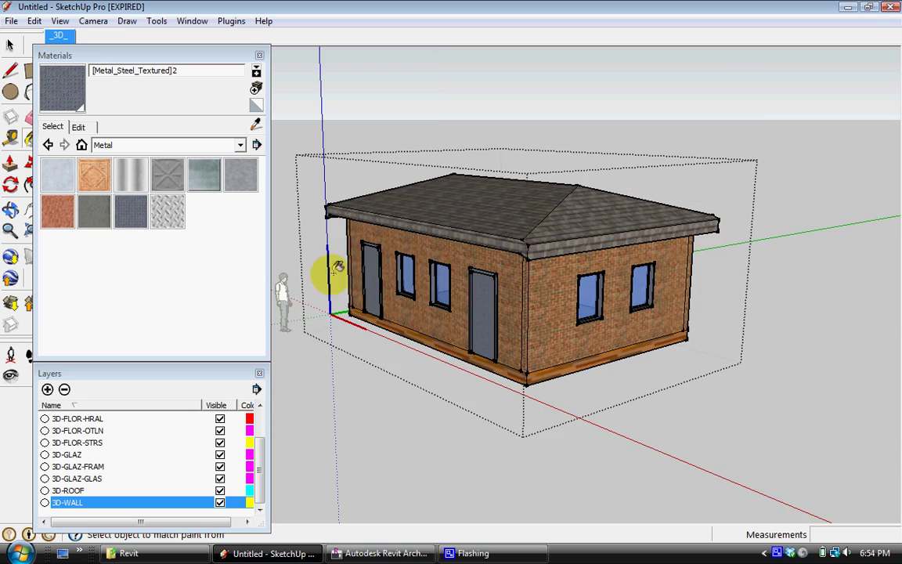
pyautogui.moveTo(337, 270); pyautogui.dragTo(307, 312, button='middle')
pyautogui.scroll(3, 340, 291)
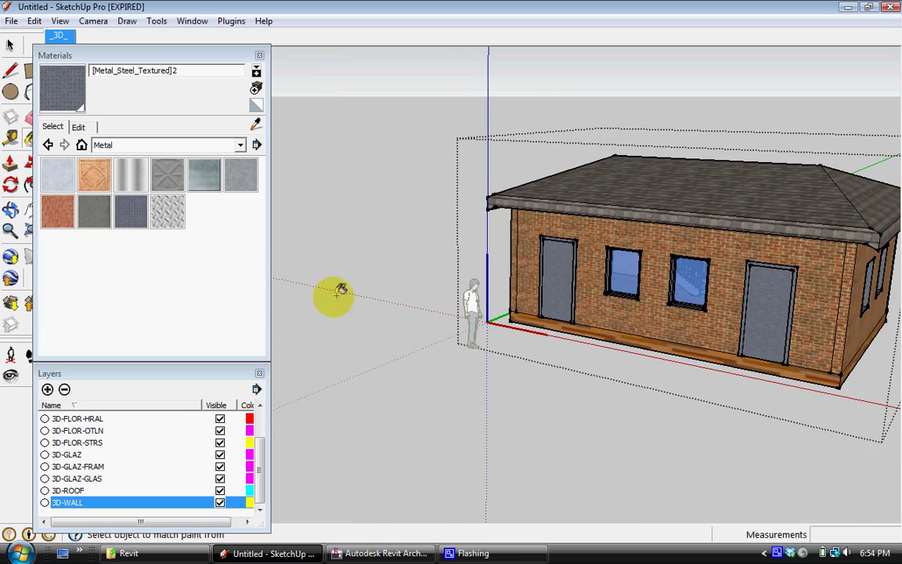
pyautogui.scroll(-3, 462, 255)
pyautogui.moveTo(461, 259); pyautogui.dragTo(656, 317, button='middle')
pyautogui.scroll(5, 628, 443)
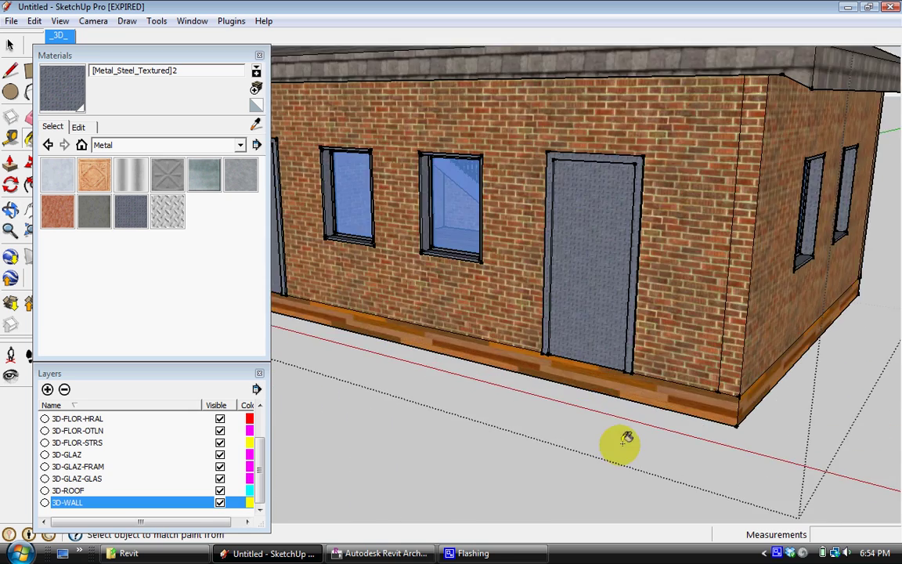
pyautogui.scroll(2, 523, 221)
pyautogui.scroll(-2, 523, 222)
pyautogui.moveTo(523, 222); pyautogui.dragTo(458, 305, button='middle')
pyautogui.scroll(4, 457, 305)
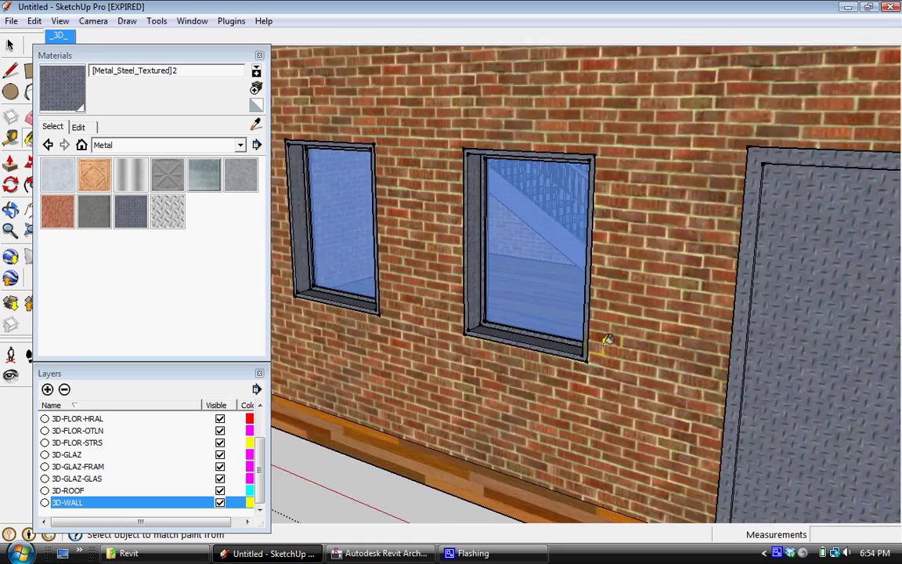
pyautogui.scroll(-2, 457, 305)
pyautogui.scroll(2, 469, 313)
pyautogui.scroll(-5, 548, 329)
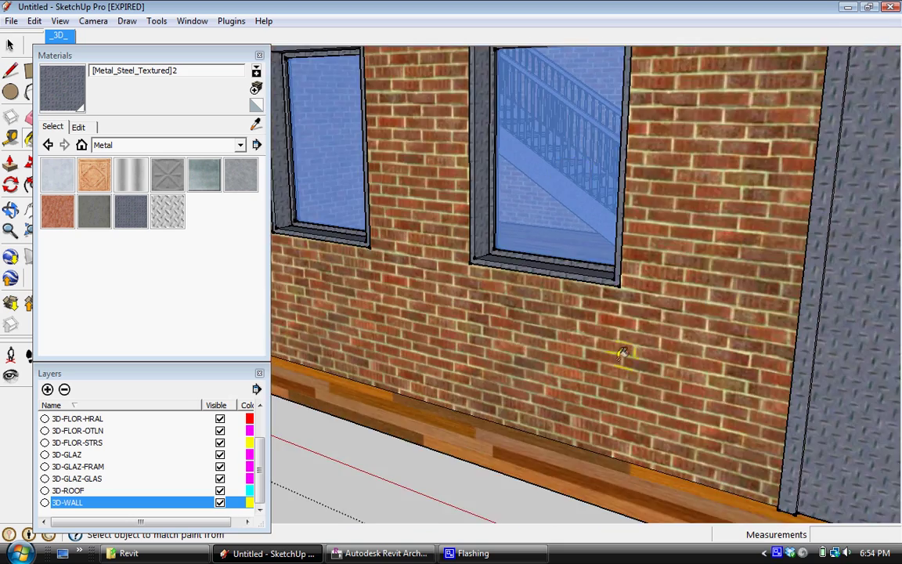
pyautogui.scroll(-5, 597, 356)
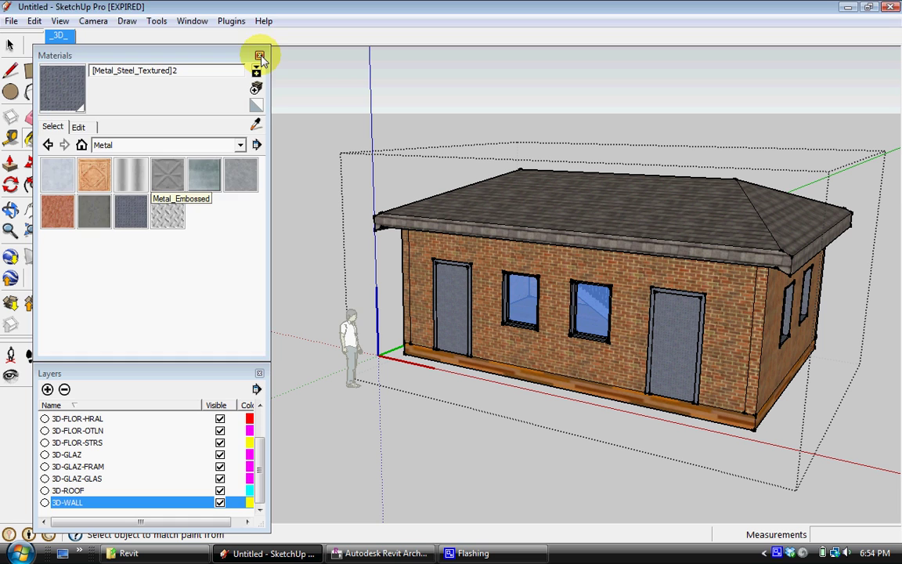
# Close the Materials and Layers panels and orbit to face the front of the house
pyautogui.click(259, 56)
pyautogui.click(259, 373)
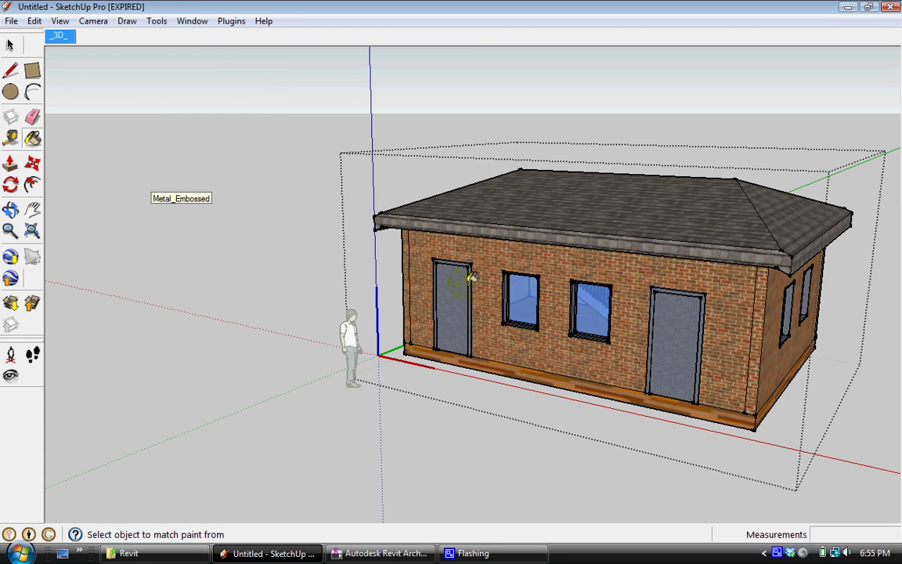
pyautogui.moveTo(469, 282); pyautogui.dragTo(362, 218, button='middle')
pyautogui.scroll(2, 587, 297)
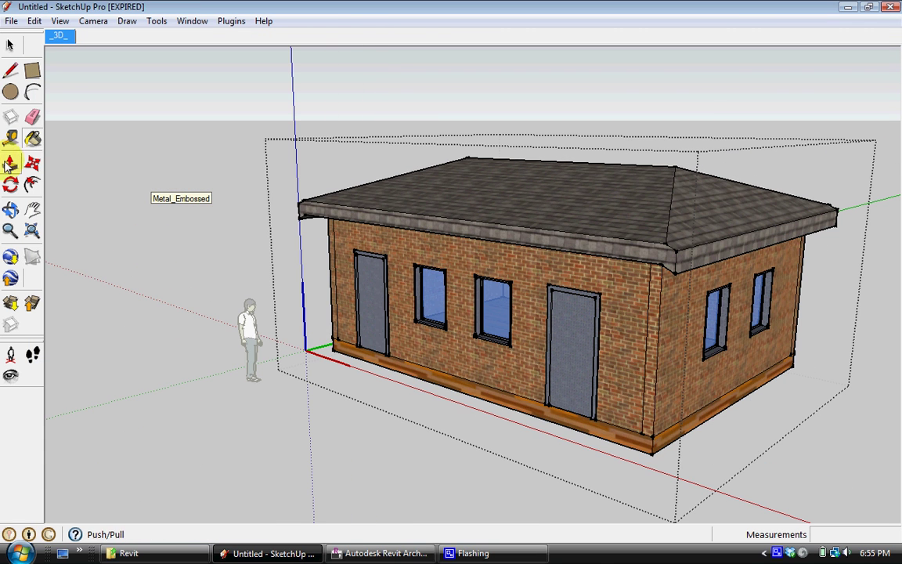
pyautogui.moveTo(439, 298)
pyautogui.mouseDown(button='middle')
pyautogui.moveTo(504, 316)
pyautogui.moveTo(548, 314)
pyautogui.mouseUp(button='middle')
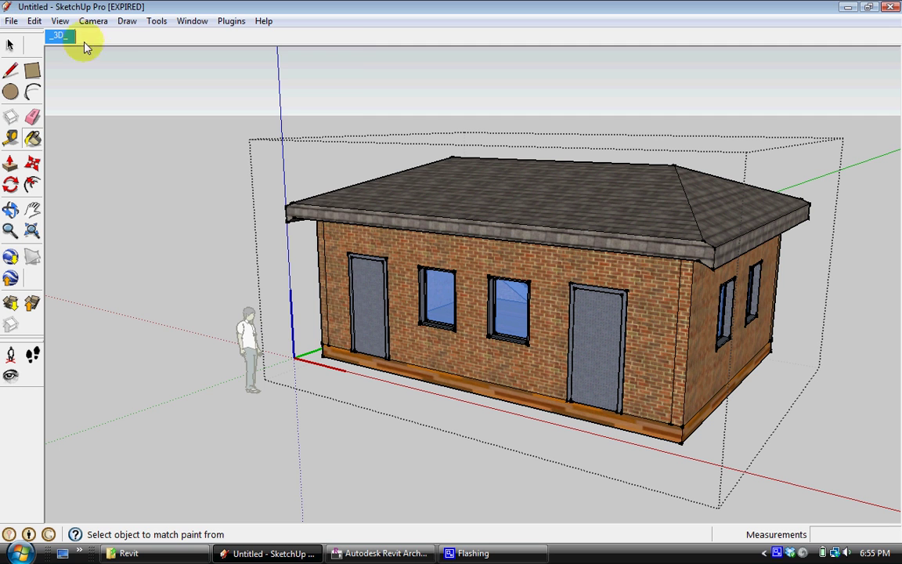
# Place a section plane on the front wall from Tools > Section Plane
pyautogui.click(156, 21)
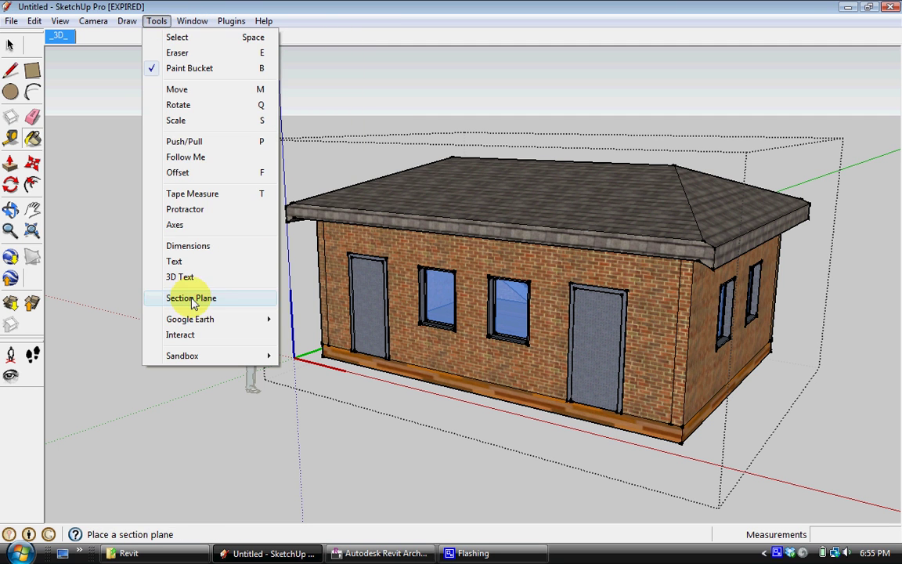
pyautogui.click(176, 296)
pyautogui.click(483, 352)
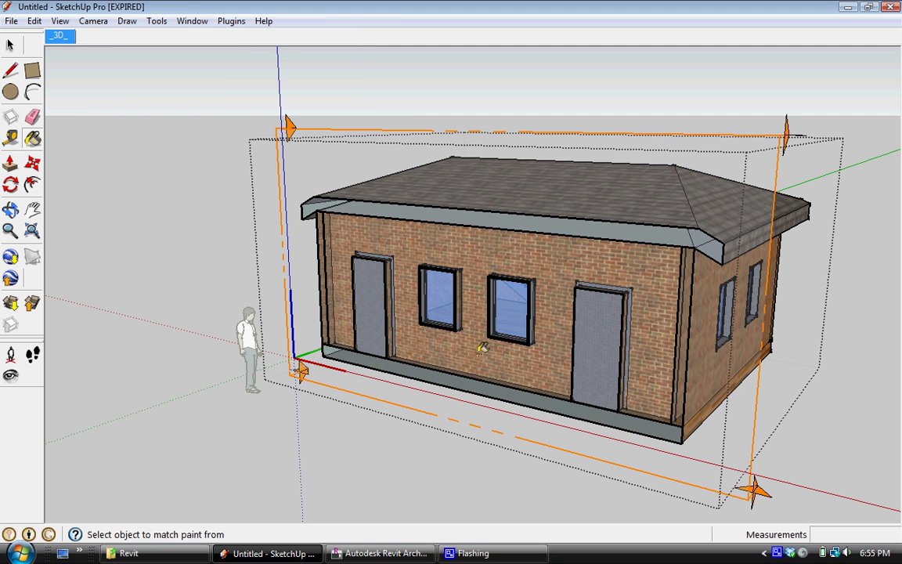
pyautogui.click(32, 163)
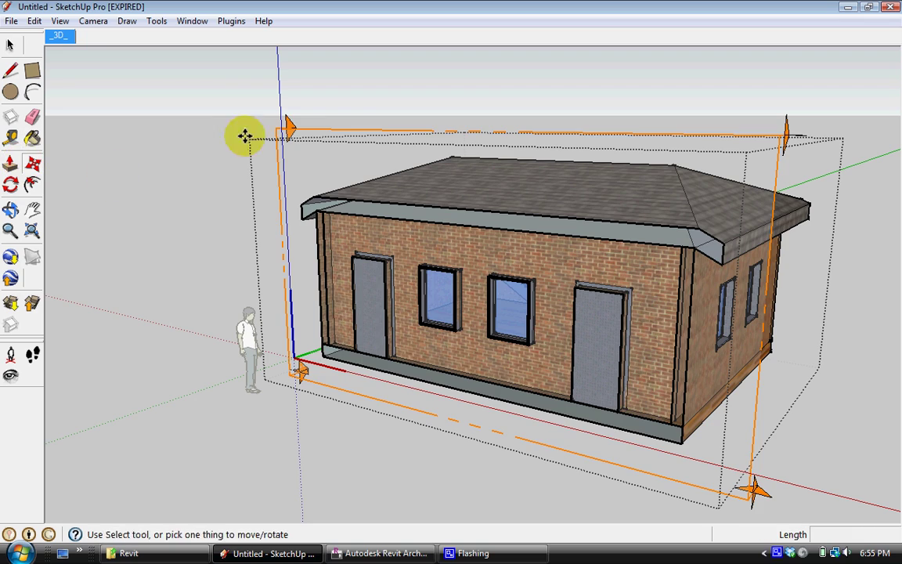
# Move the section plane along the red axis into the house to expose the stairs
pyautogui.moveTo(292, 127); pyautogui.dragTo(572, 352)
pyautogui.moveTo(573, 351); pyautogui.dragTo(730, 307, button='middle')
pyautogui.scroll(-5, 523, 316)
pyautogui.scroll(6, 608, 327)
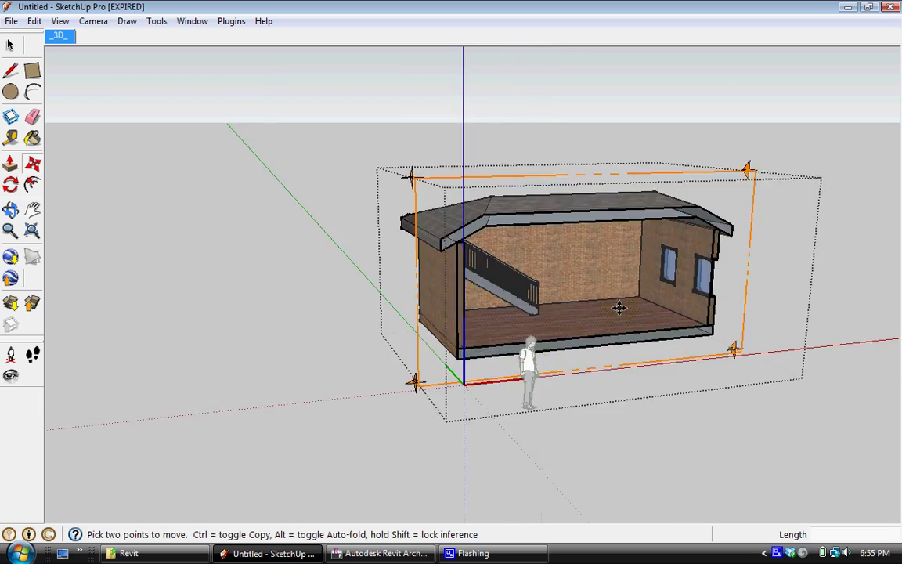
pyautogui.moveTo(610, 313); pyautogui.dragTo(494, 328, button='middle')
pyautogui.scroll(-4, 318, 296)
pyautogui.scroll(5, 505, 298)
pyautogui.scroll(-5, 446, 313)
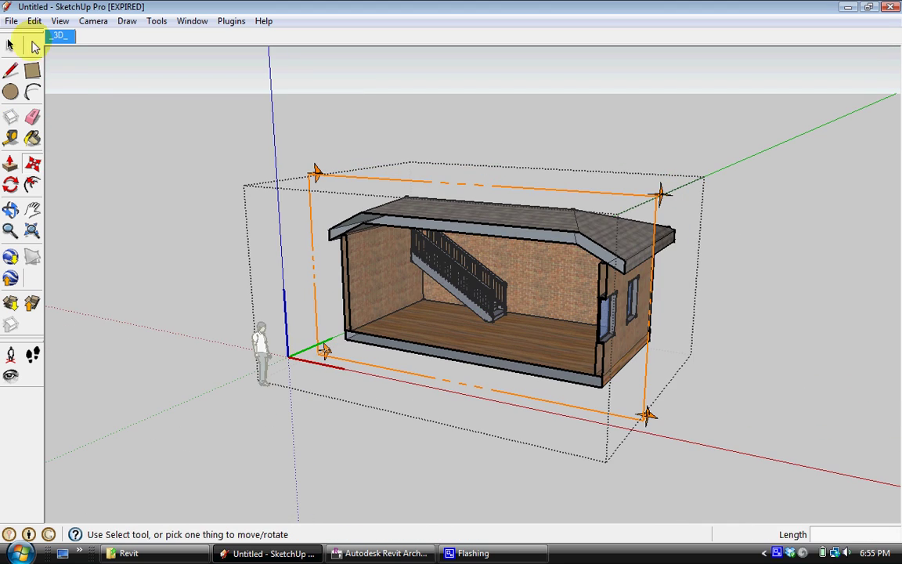
# Exit the component context and orbit to view the sectioned interior from both sides
pyautogui.click(11, 47)
pyautogui.click(192, 211)
pyautogui.scroll(3, 429, 313)
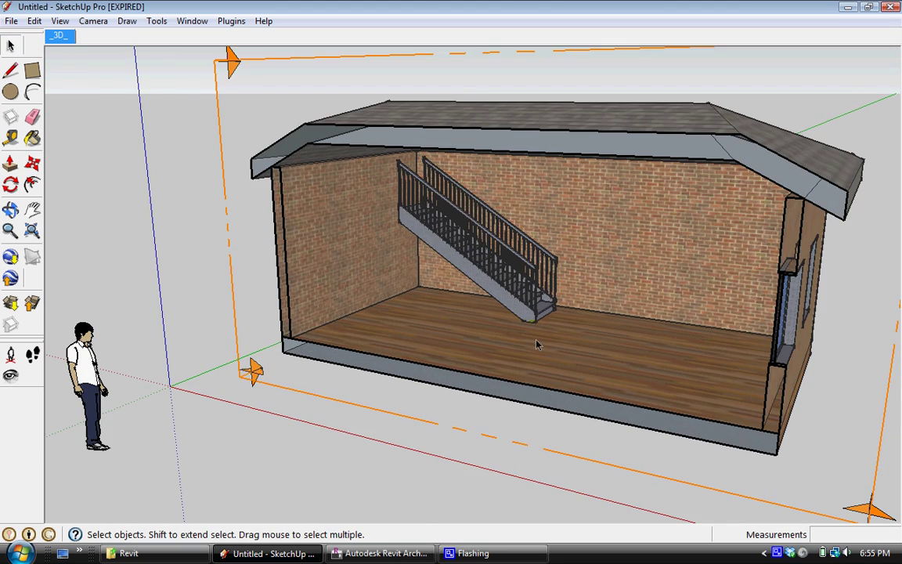
pyautogui.scroll(-3, 495, 298)
pyautogui.moveTo(495, 297); pyautogui.dragTo(626, 333, button='middle')
pyautogui.moveTo(401, 294); pyautogui.dragTo(219, 222, button='middle')
pyautogui.scroll(5, 508, 303)
pyautogui.scroll(-5, 508, 303)
pyautogui.scroll(-1, 219, 221)
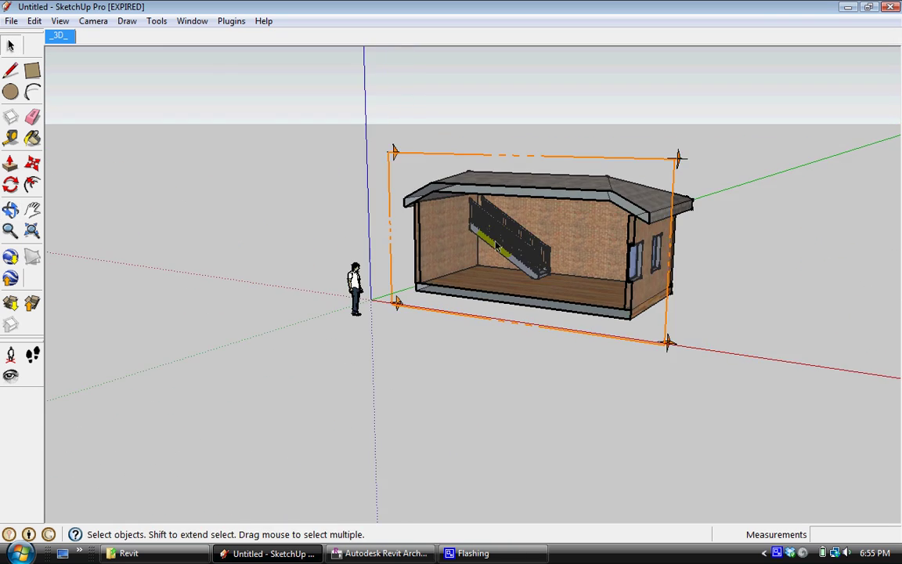
pyautogui.scroll(3, 602, 321)
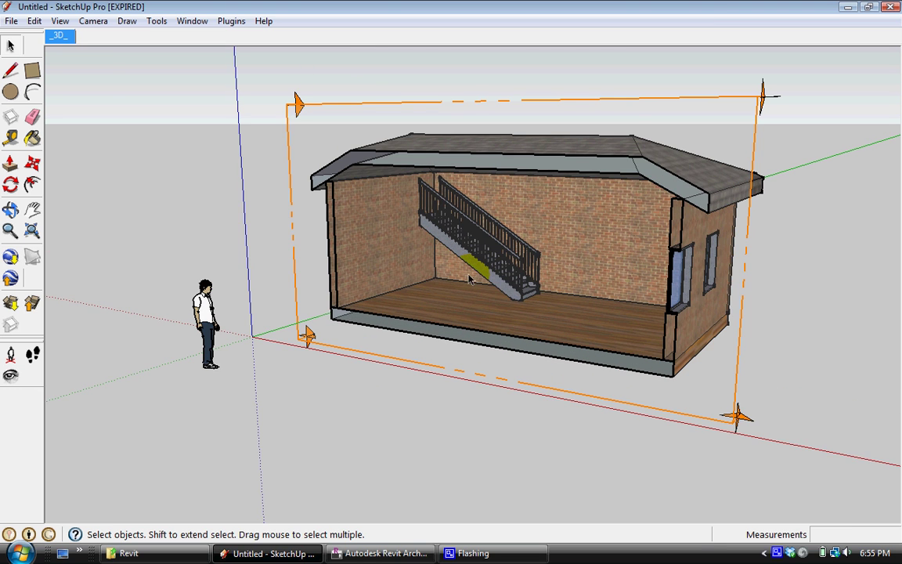